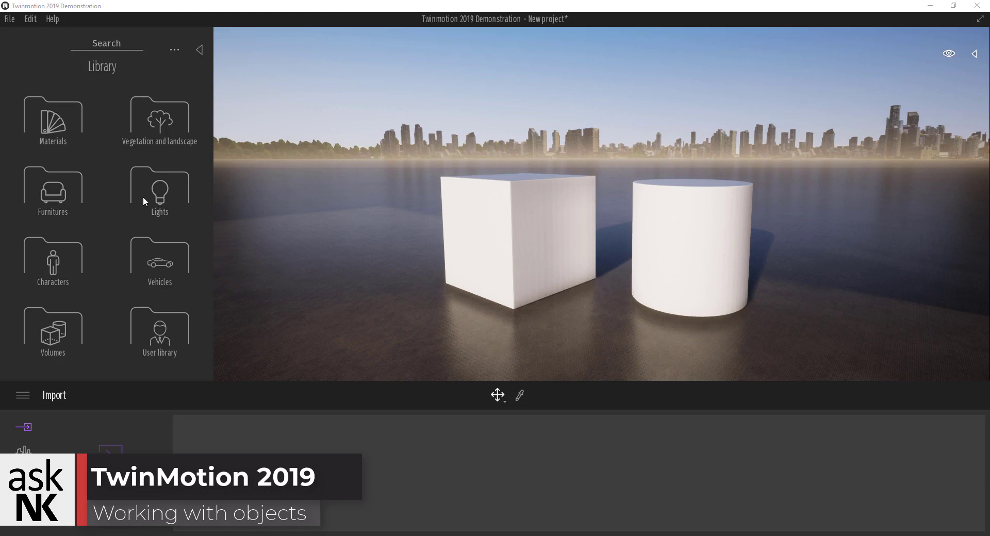
Inspect the white cube and cylinder in the scene from different angles and distances.
{"action": "scroll", "coordinate": [505, 238], "scroll_direction": "down", "scroll_amount": 1}
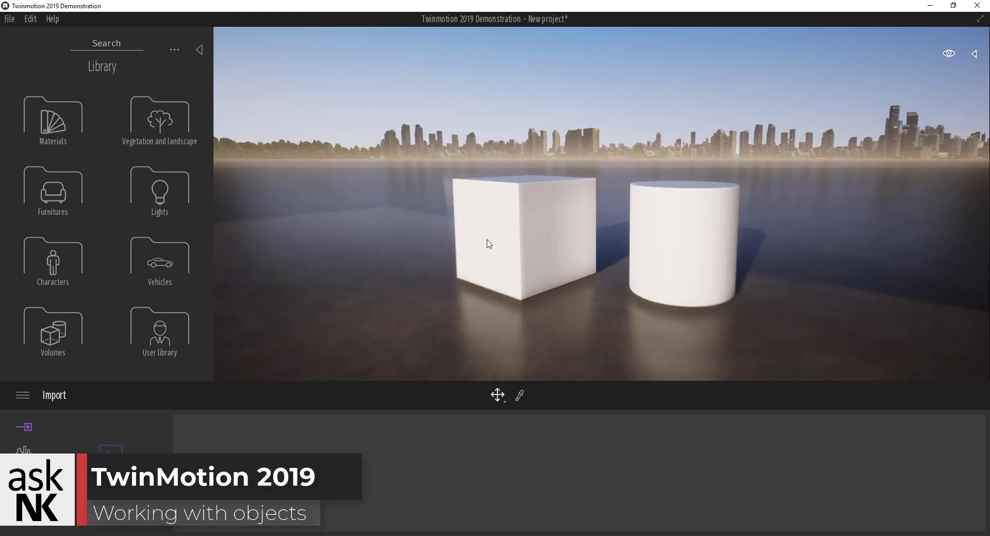
{"action": "middle_click_drag", "start_coordinate": [416, 233], "coordinate": [564, 211], "text": "shift"}
{"action": "scroll", "coordinate": [422, 230], "scroll_direction": "down", "scroll_amount": 1}
{"action": "right_click_drag", "start_coordinate": [566, 215], "coordinate": [517, 261]}
{"action": "scroll", "coordinate": [497, 196], "scroll_direction": "up", "scroll_amount": 1}
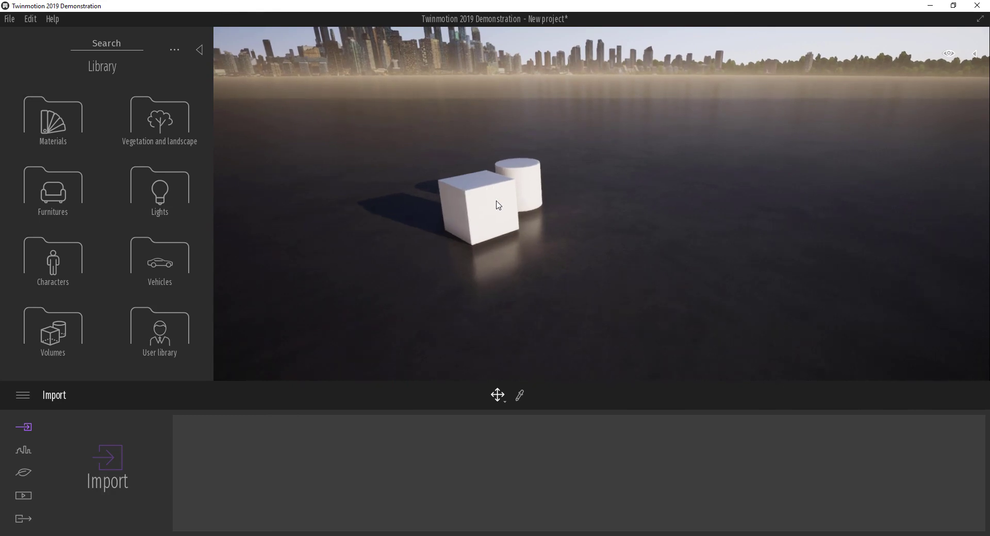
{"action": "scroll", "coordinate": [503, 225], "scroll_direction": "up", "scroll_amount": 1}
{"action": "scroll", "coordinate": [504, 227], "scroll_direction": "up", "scroll_amount": 3}
{"action": "scroll", "coordinate": [519, 251], "scroll_direction": "up", "scroll_amount": 2}
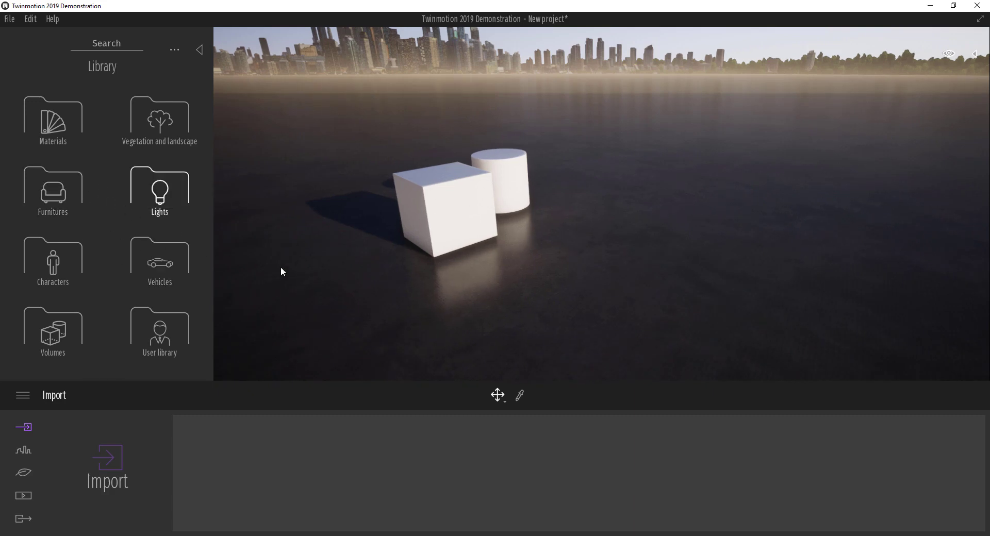
{"action": "middle_click_drag", "start_coordinate": [436, 257], "coordinate": [394, 217], "text": "shift"}
Place a Plastic chair DSW from the home living-room chairs in the furniture library on the ground.
{"action": "left_click", "coordinate": [31, 191]}
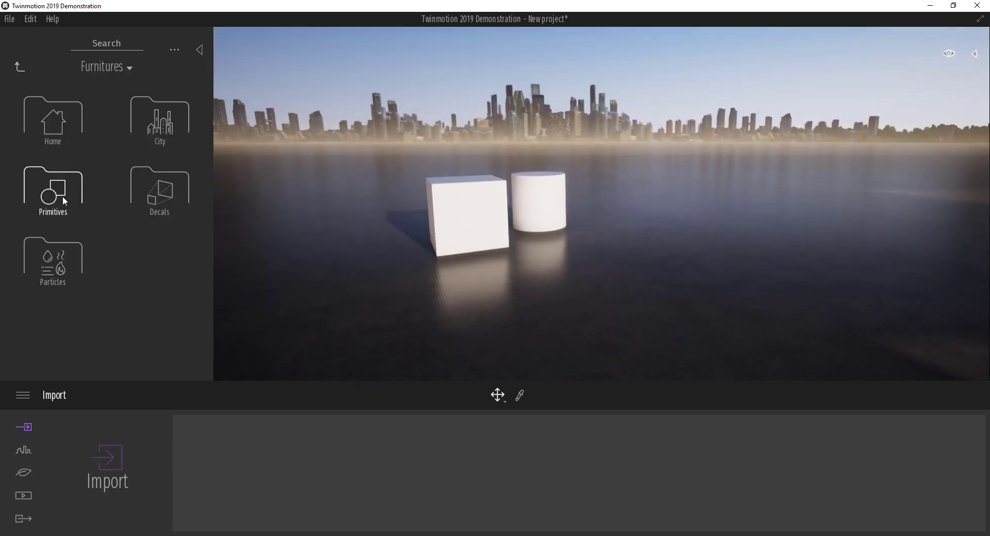
{"action": "left_click", "coordinate": [52, 121]}
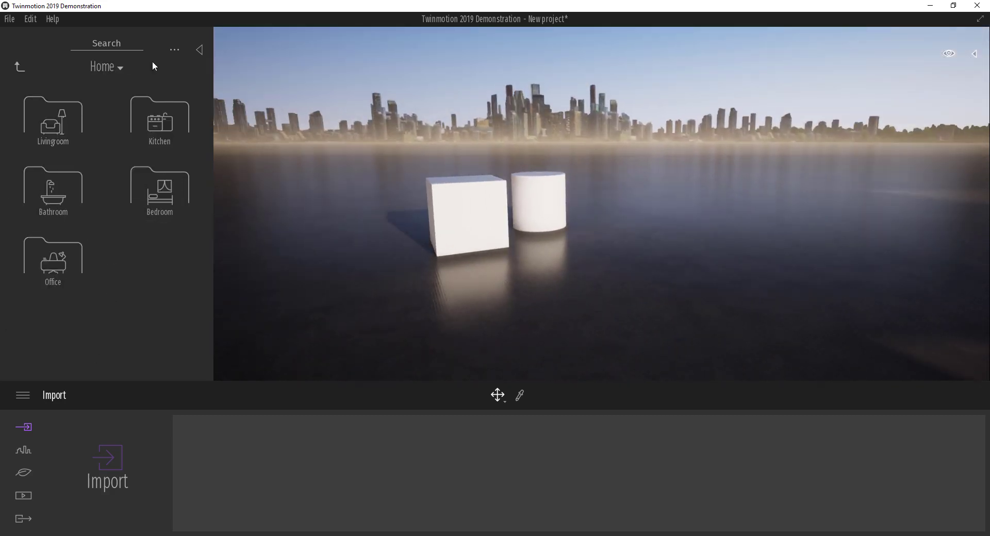
{"action": "left_click", "coordinate": [53, 121]}
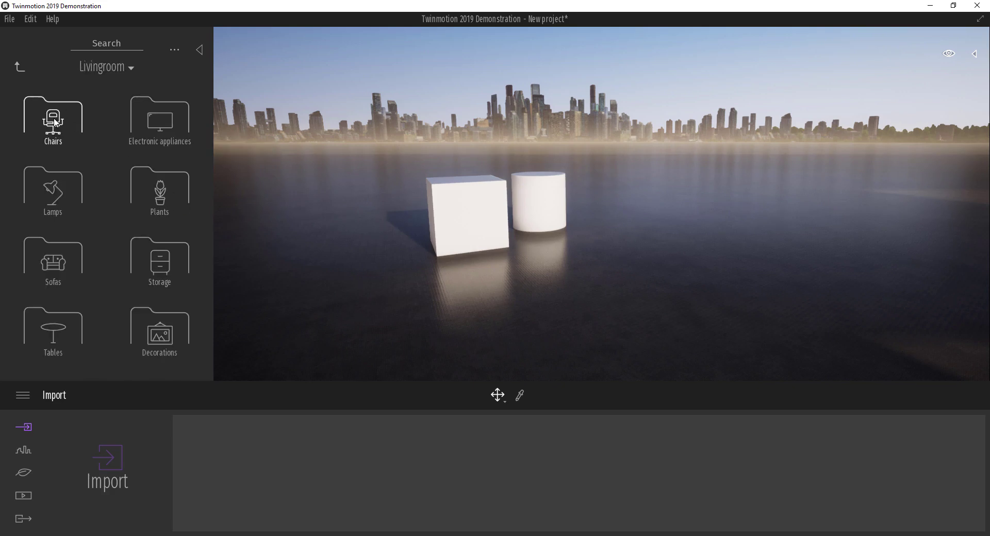
{"action": "left_click", "coordinate": [63, 125]}
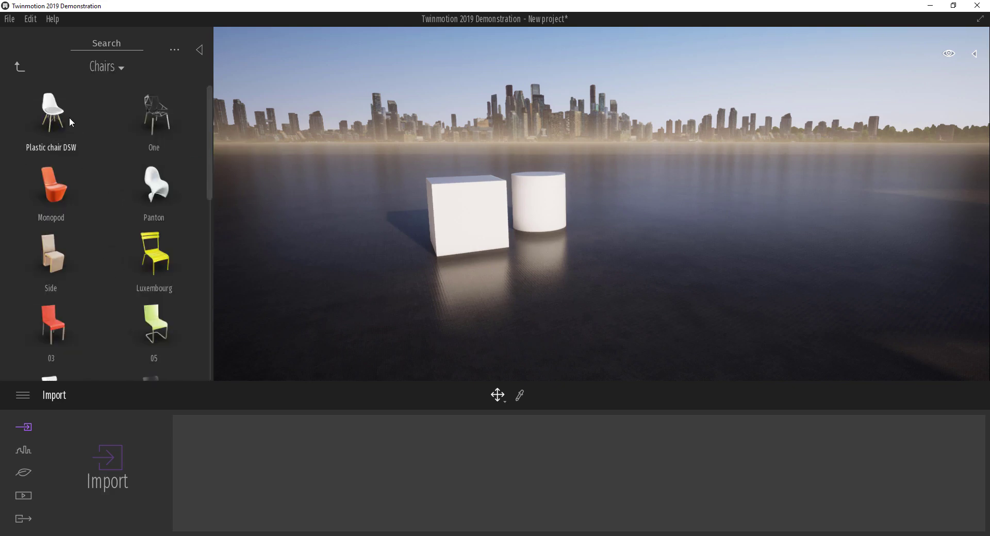
{"action": "left_click_drag", "start_coordinate": [56, 112], "coordinate": [592, 236]}
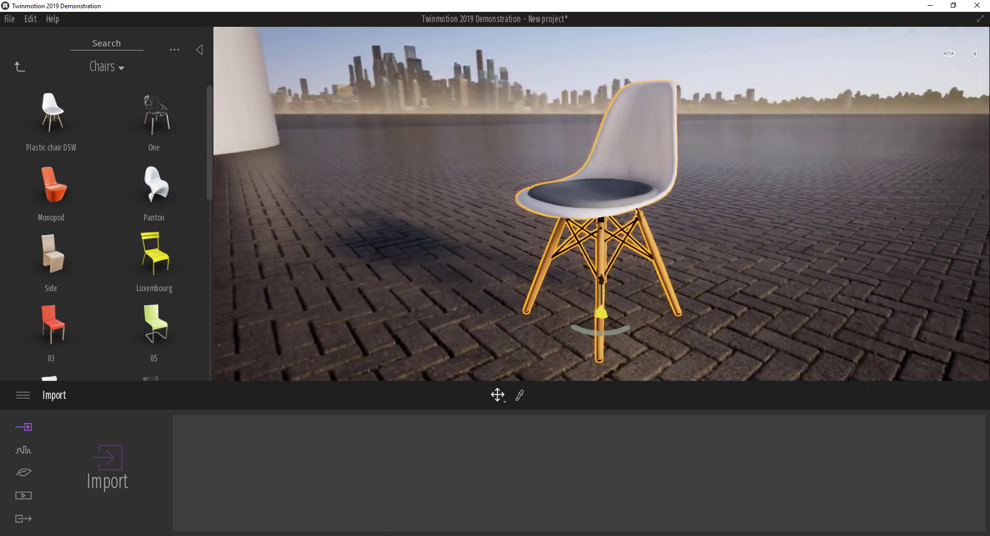
{"action": "middle_click_drag", "start_coordinate": [592, 236], "coordinate": [621, 255], "text": "shift"}
{"action": "scroll", "coordinate": [687, 291], "scroll_direction": "down", "scroll_amount": 5}
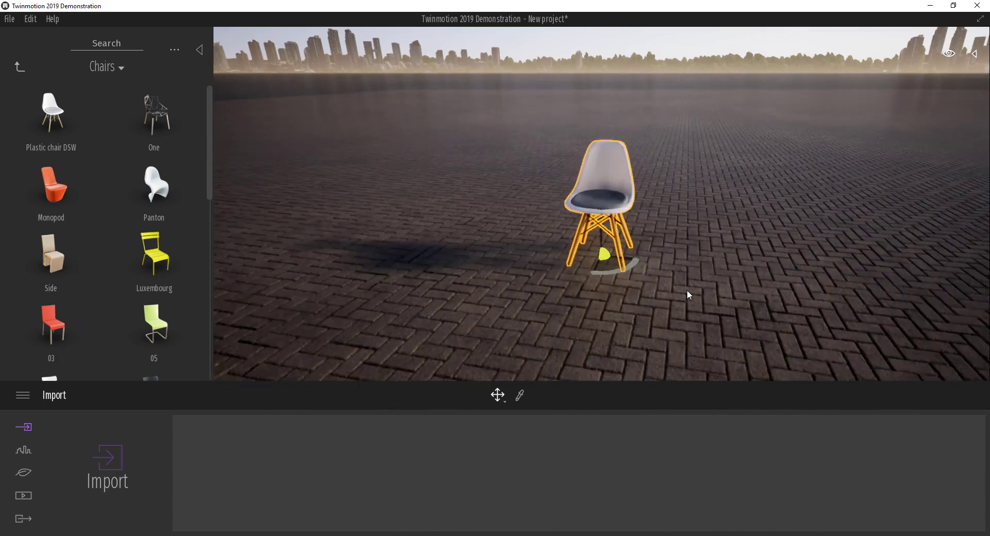
Duplicate the chair sideways as 4 instances with 0.57 m spacing to form a row.
{"action": "left_click", "coordinate": [627, 258]}
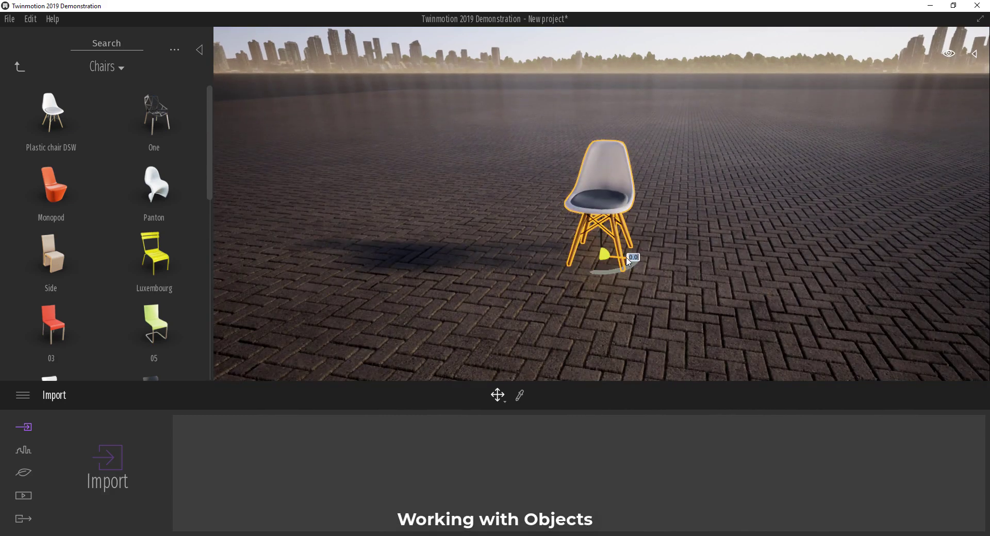
{"action": "left_click_drag", "start_coordinate": [628, 261], "coordinate": [556, 257]}
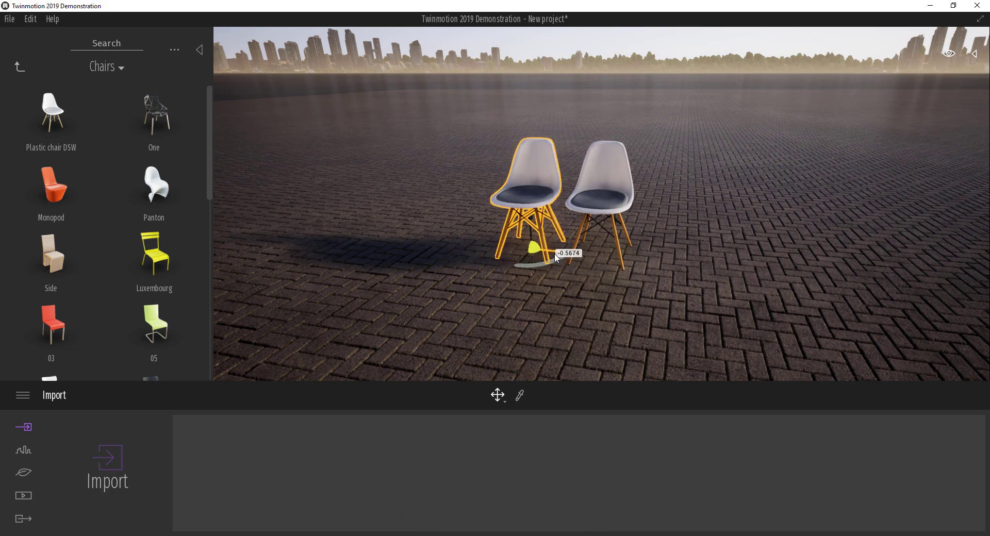
{"action": "left_click_drag", "start_coordinate": [555, 258], "coordinate": [556, 258], "text": "shift"}
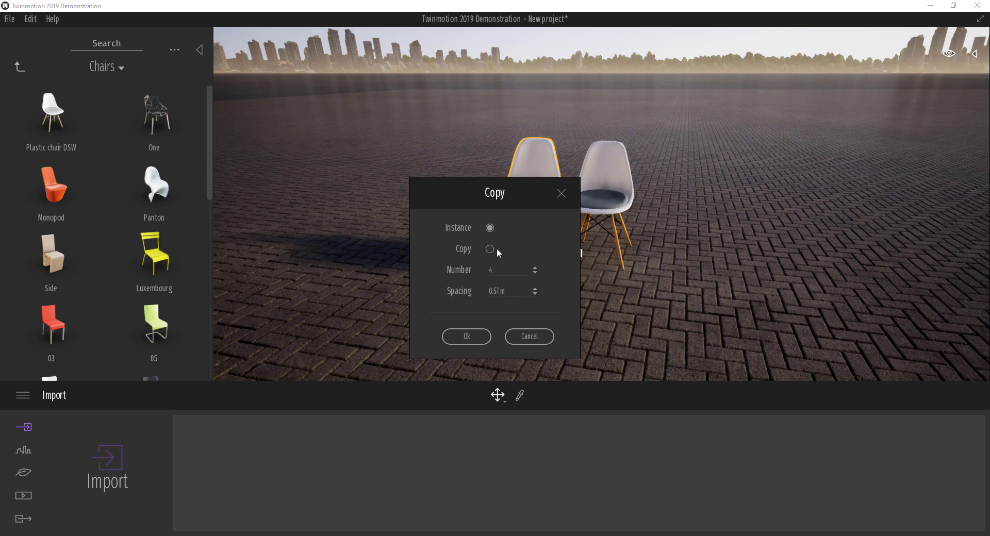
{"action": "left_click", "coordinate": [467, 336]}
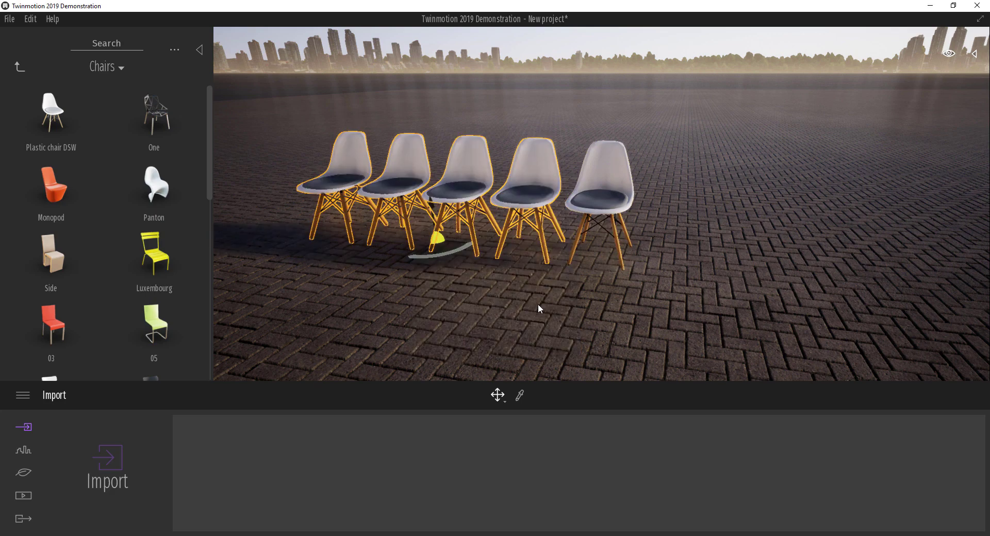
Duplicate the four selected chairs forward as 1 instance with 1.44 m spacing.
{"action": "right_click_drag", "start_coordinate": [586, 294], "coordinate": [515, 297]}
{"action": "middle_click_drag", "start_coordinate": [515, 296], "coordinate": [594, 230], "text": "shift"}
{"action": "scroll", "coordinate": [579, 218], "scroll_direction": "down", "scroll_amount": 3}
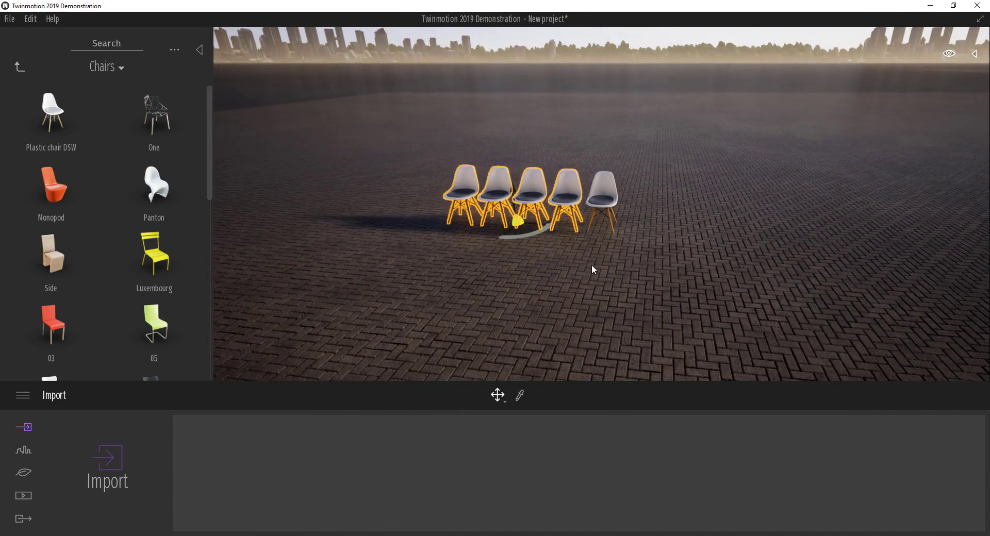
{"action": "middle_click_drag", "start_coordinate": [590, 265], "coordinate": [550, 255], "text": "shift"}
{"action": "scroll", "coordinate": [527, 250], "scroll_direction": "up", "scroll_amount": 3}
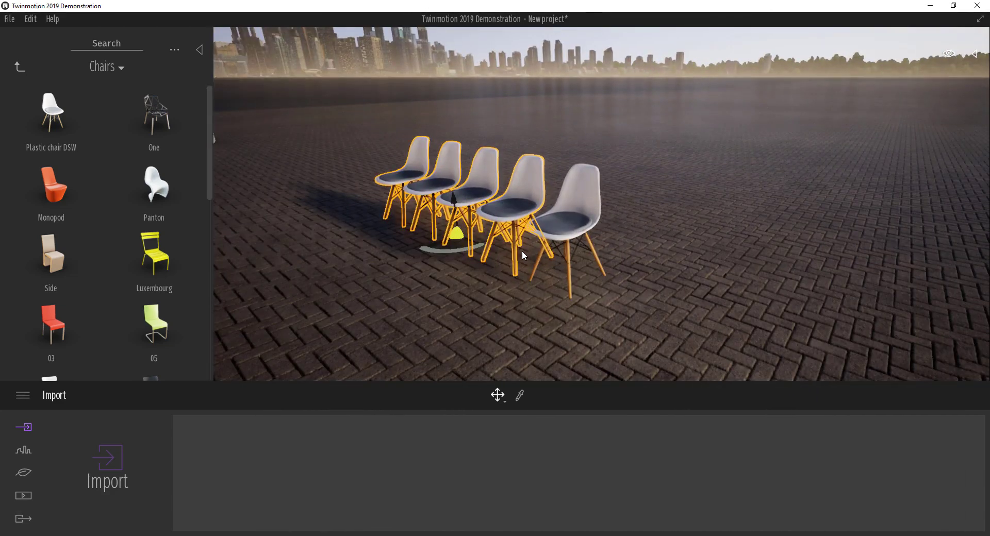
{"action": "scroll", "coordinate": [522, 251], "scroll_direction": "down", "scroll_amount": 2}
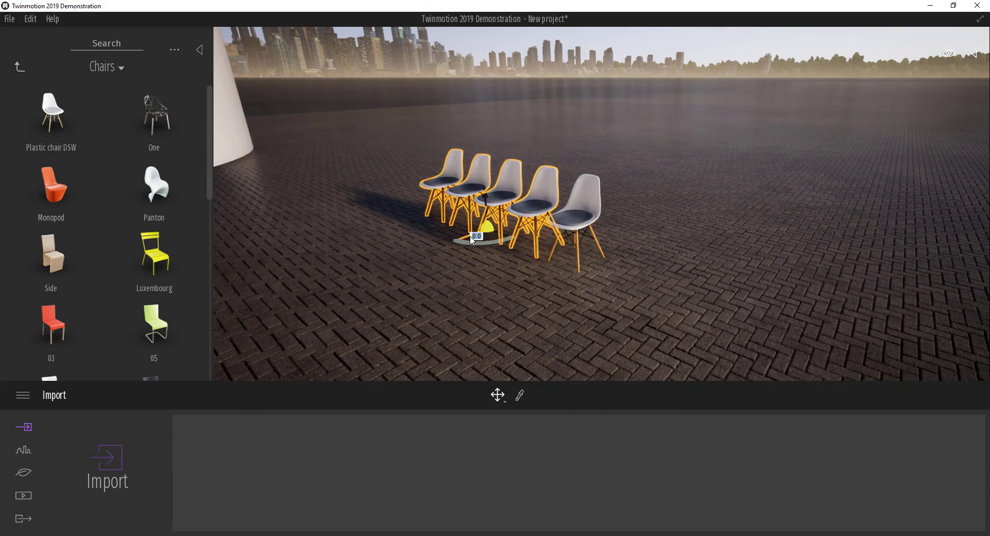
{"action": "left_click_drag", "start_coordinate": [470, 244], "coordinate": [376, 320], "text": "alt"}
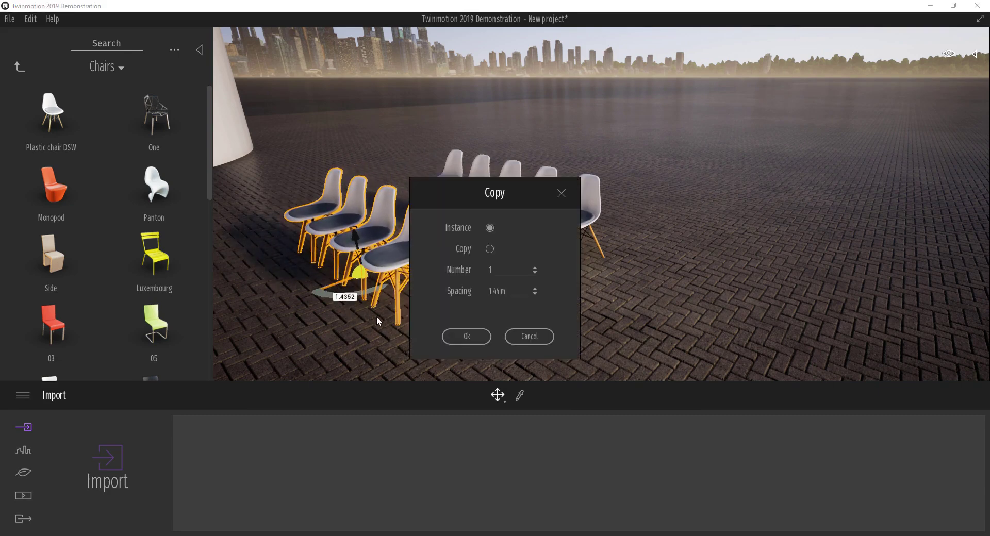
{"action": "left_click", "coordinate": [471, 341]}
Rotate the duplicated row of four chairs by 180 degrees about the vertical axis.
{"action": "left_click", "coordinate": [358, 296]}
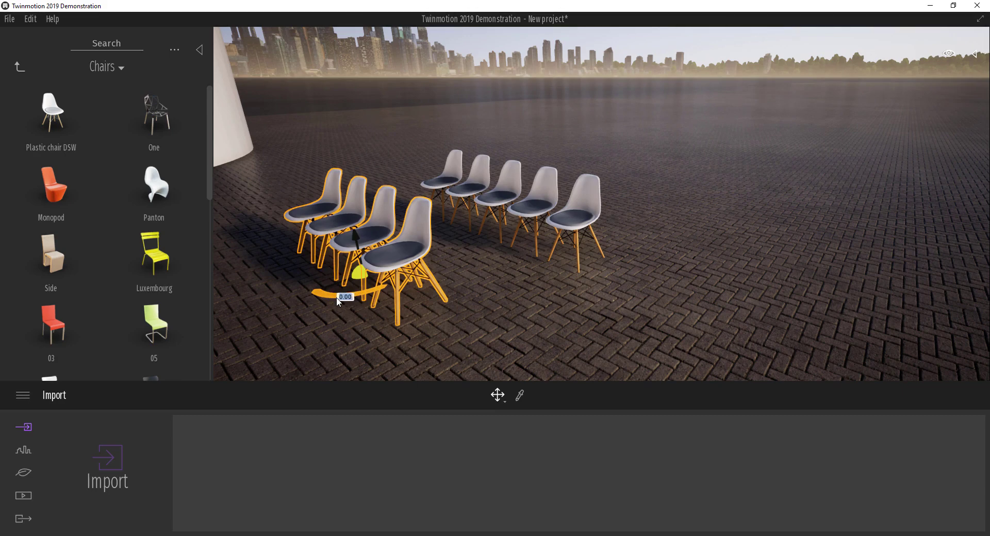
{"action": "type", "text": "180"}
{"action": "key", "text": "Return"}
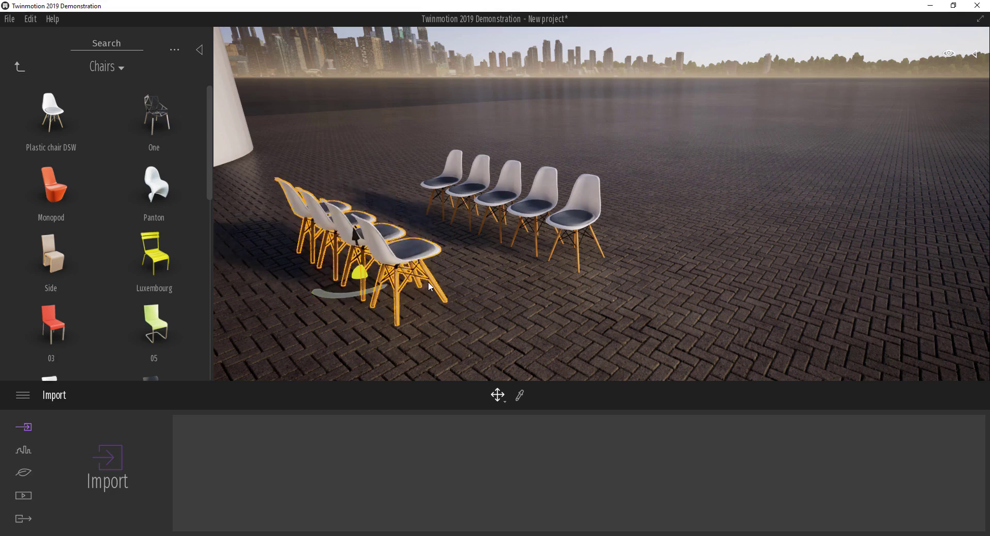
Try a slight freehand rotation of the duplicated chair row, and undo it.
{"action": "middle_click_drag", "start_coordinate": [501, 289], "coordinate": [470, 296], "text": "shift"}
{"action": "mouse_move", "coordinate": [326, 298]}
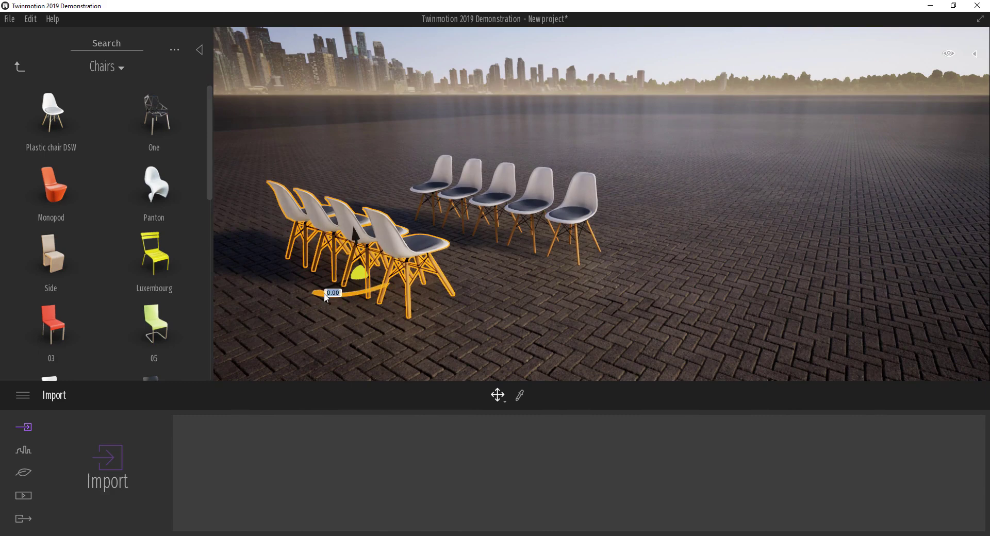
{"action": "mouse_move", "coordinate": [343, 293]}
{"action": "left_mouse_down"}
{"action": "mouse_move", "coordinate": [354, 293]}
{"action": "mouse_move", "coordinate": [307, 295]}
{"action": "mouse_move", "coordinate": [328, 304]}
{"action": "left_mouse_up"}
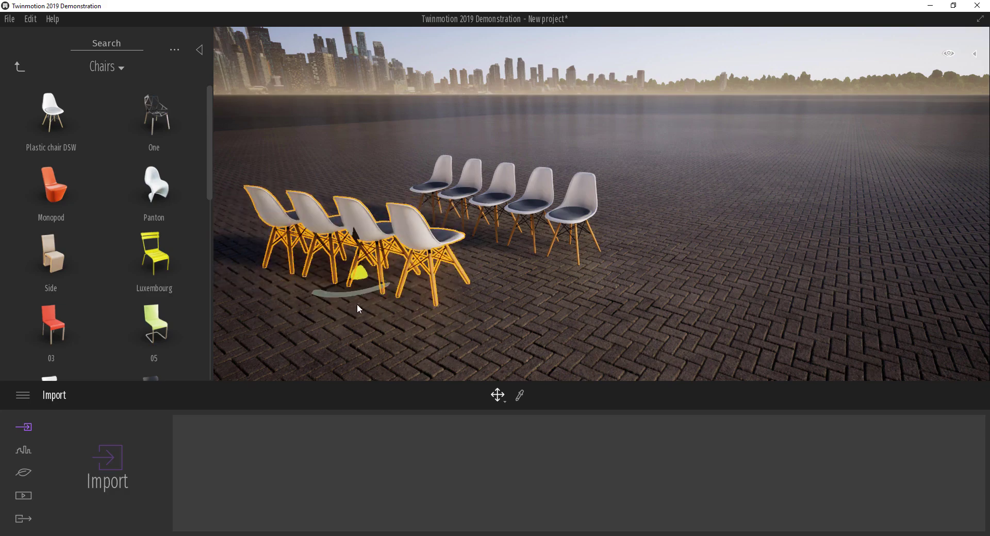
{"action": "key", "text": "ctrl+z"}
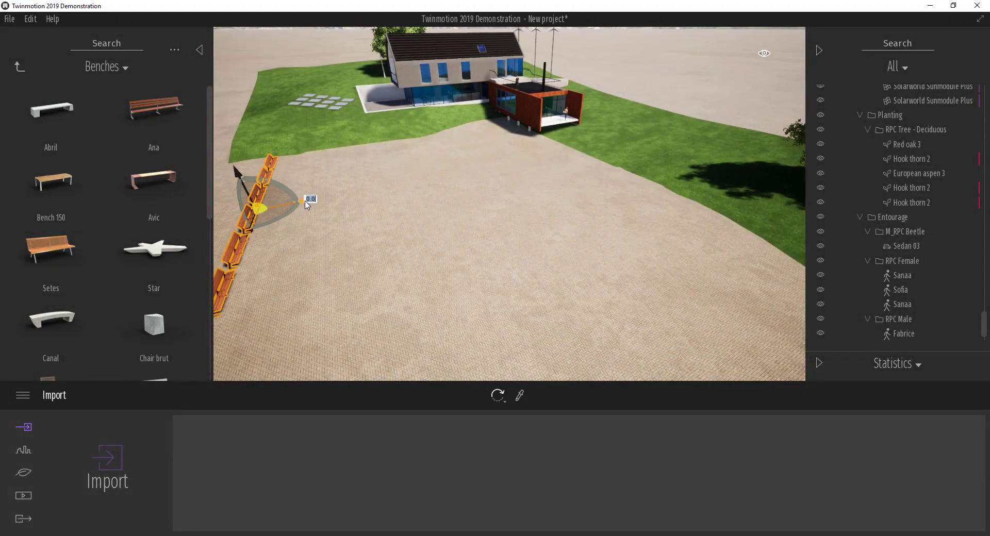
Clear the bench selection and reselect all benches in the row along the edge of the paved area.
{"action": "left_click", "coordinate": [222, 288], "text": "ctrl"}
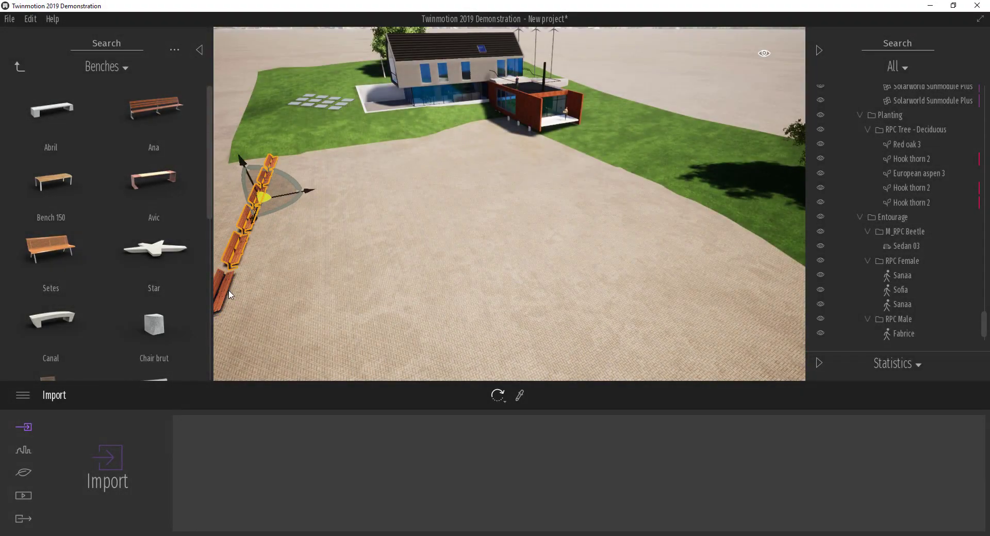
{"action": "left_click", "coordinate": [234, 252]}
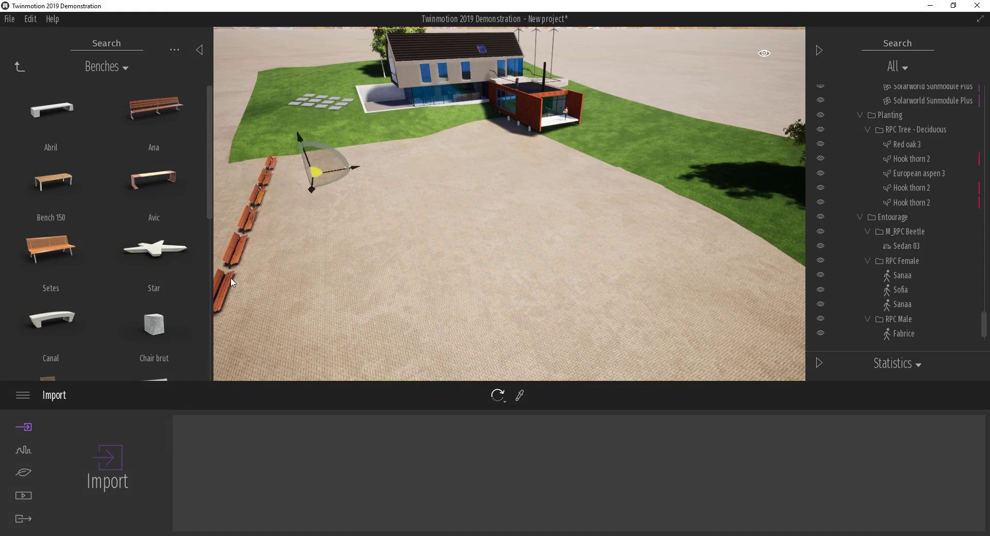
{"action": "left_click", "coordinate": [238, 250]}
{"action": "left_click", "coordinate": [236, 251]}
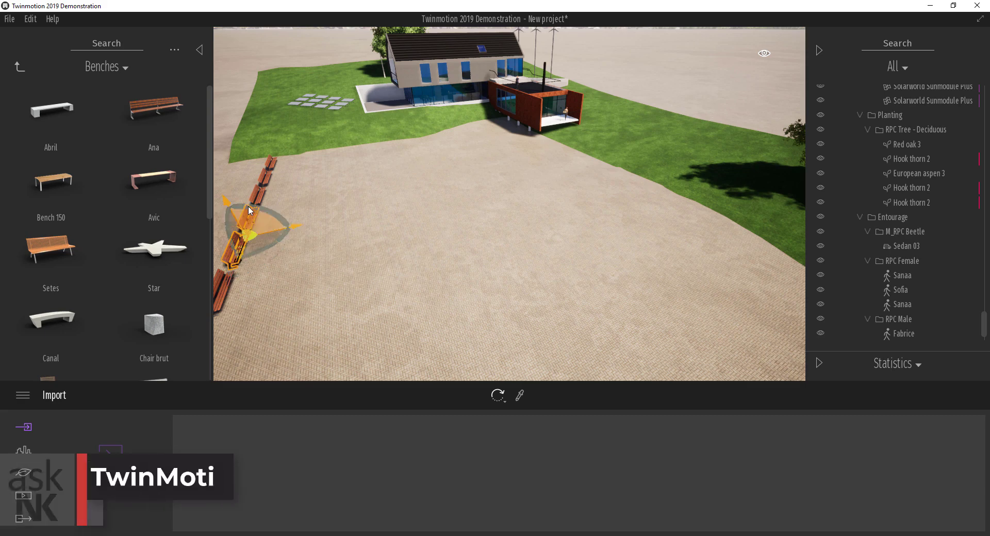
{"action": "left_click", "coordinate": [253, 191], "text": "ctrl"}
{"action": "left_click", "coordinate": [271, 164], "text": "ctrl"}
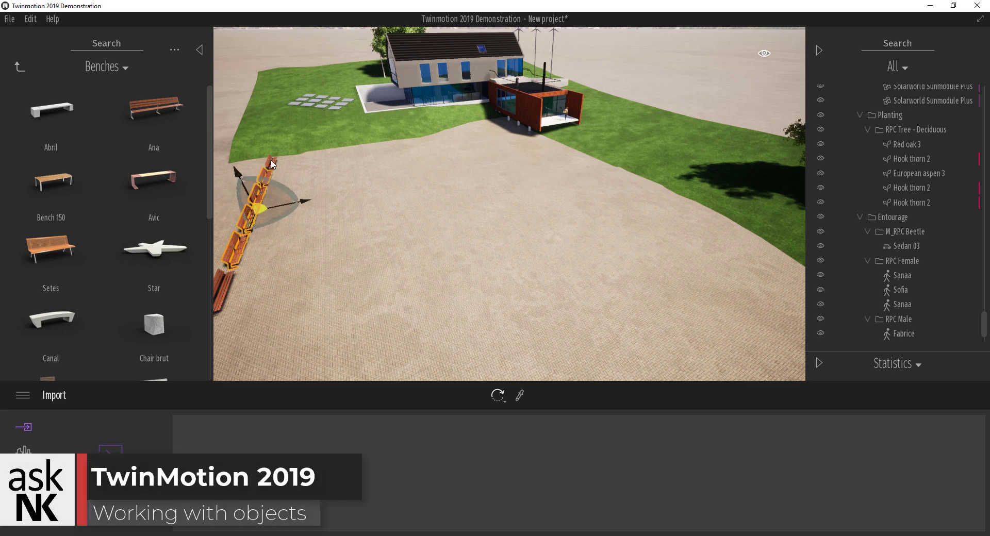
{"action": "left_click", "coordinate": [225, 290], "text": "ctrl"}
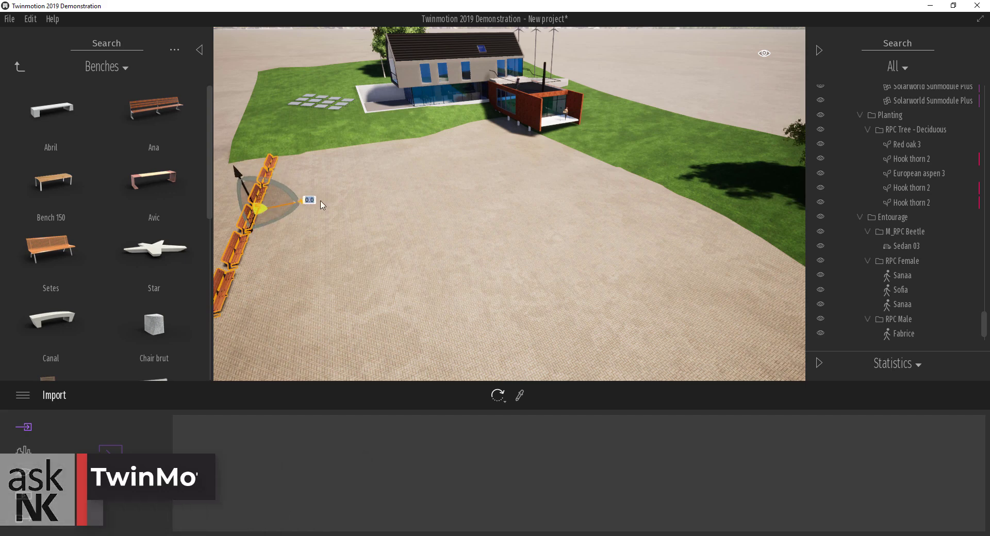
Duplicate the selected row of benches across the paved area as 1 instance with 19.53 m spacing.
{"action": "left_click_drag", "start_coordinate": [338, 198], "coordinate": [523, 189], "text": "alt"}
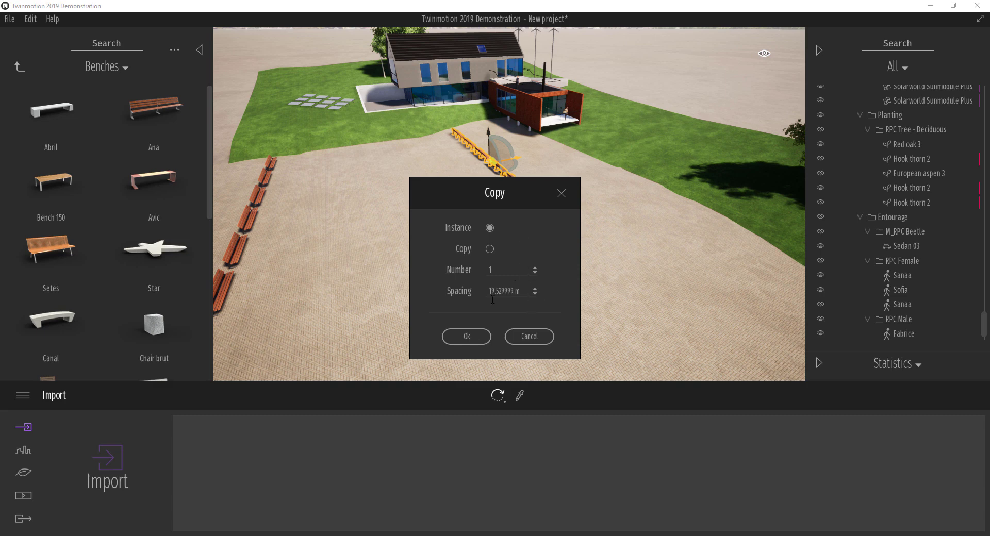
{"action": "left_click", "coordinate": [466, 336]}
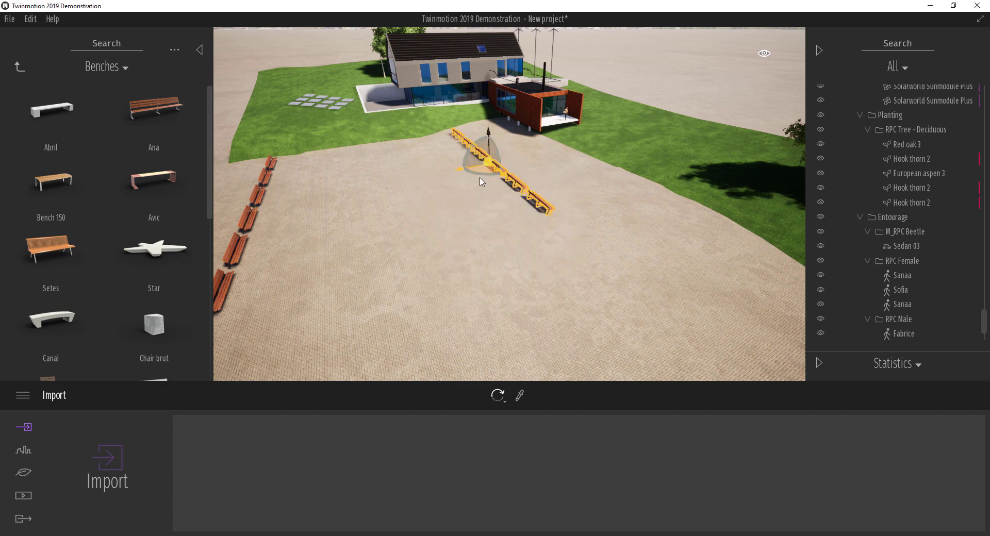
{"action": "left_click_drag", "start_coordinate": [490, 177], "coordinate": [436, 118]}
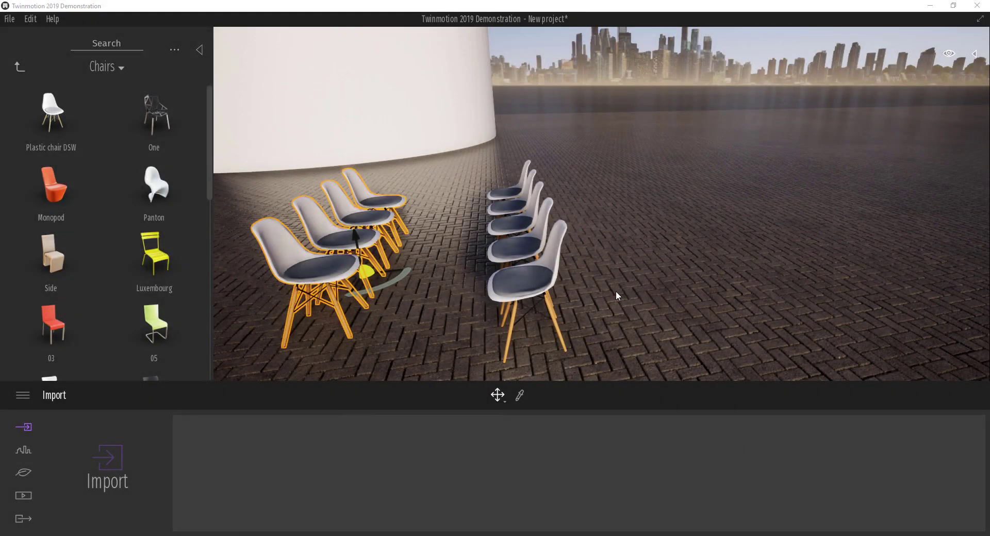
{"action": "middle_click_drag", "start_coordinate": [616, 292], "coordinate": [846, 276], "text": "shift"}
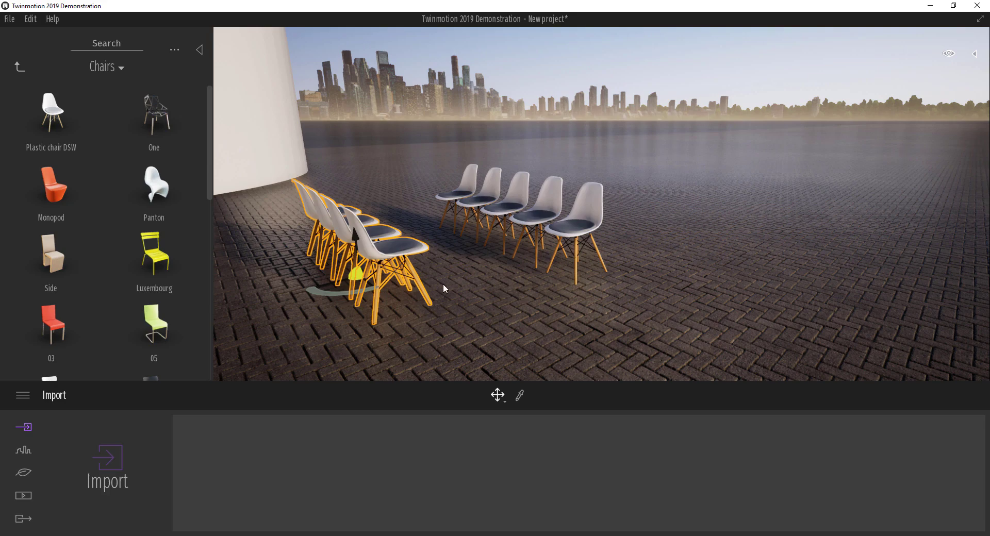
{"action": "middle_click_drag", "start_coordinate": [511, 222], "coordinate": [425, 229]}
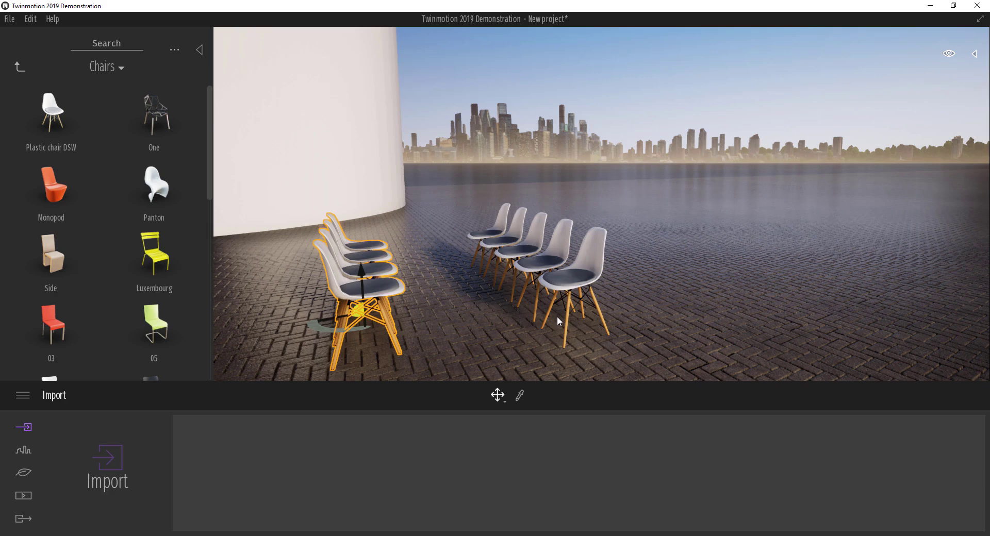
{"action": "middle_click_drag", "start_coordinate": [529, 320], "coordinate": [512, 298]}
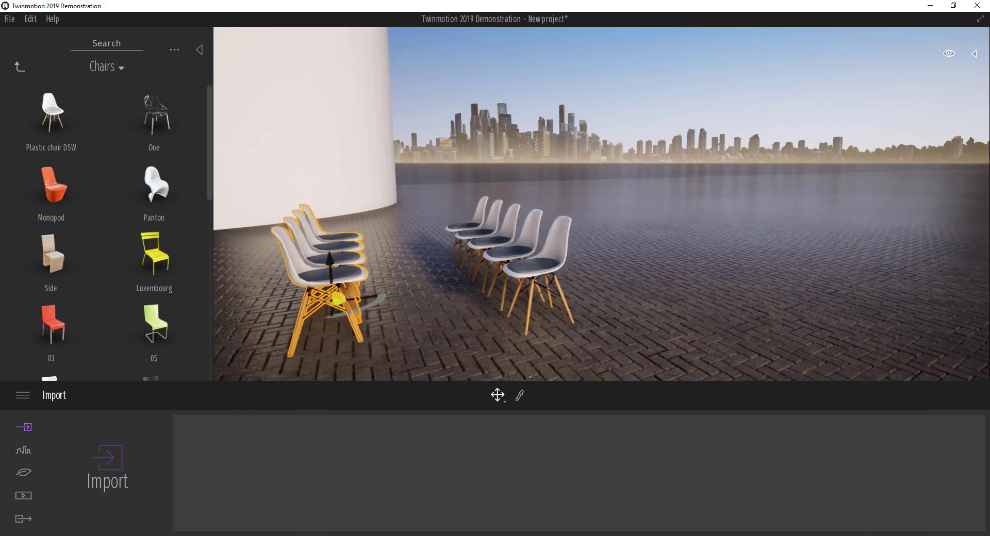
{"action": "right_click_drag", "start_coordinate": [500, 328], "coordinate": [533, 351]}
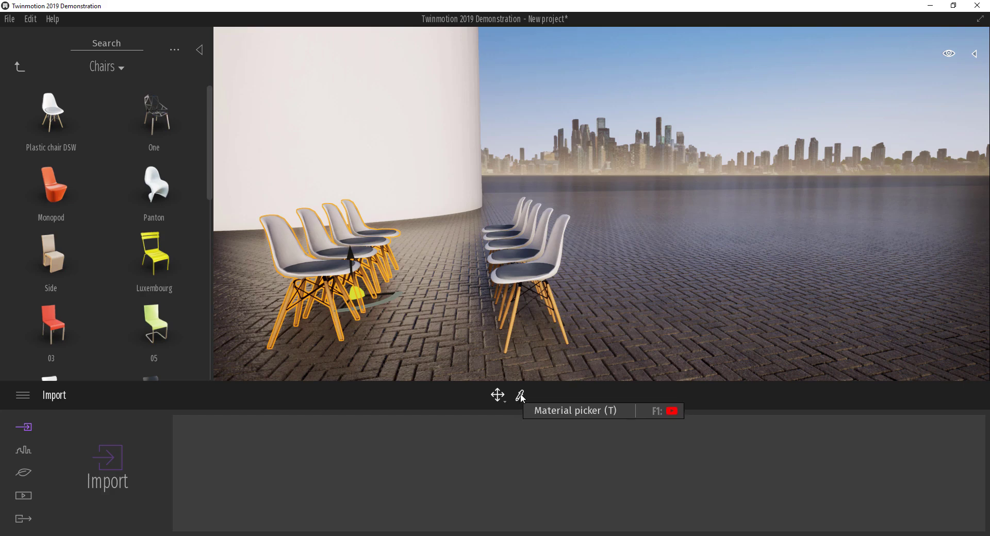
{"action": "middle_click_drag", "start_coordinate": [559, 339], "coordinate": [463, 342], "text": "shift"}
{"action": "right_click_drag", "start_coordinate": [583, 353], "coordinate": [587, 360]}
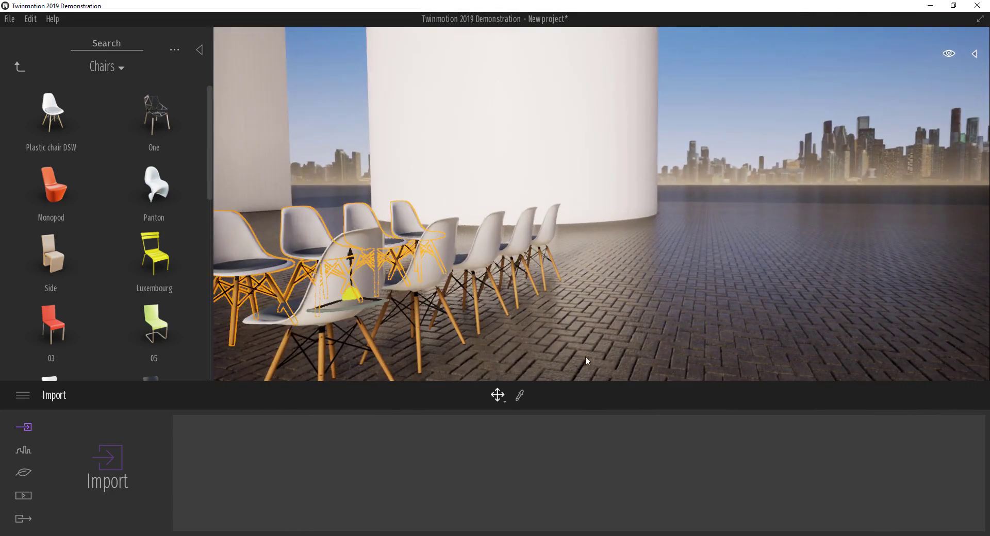
Sample the large cylinder's base material with the material picker and set its reflection to 49%.
{"action": "left_click", "coordinate": [521, 396]}
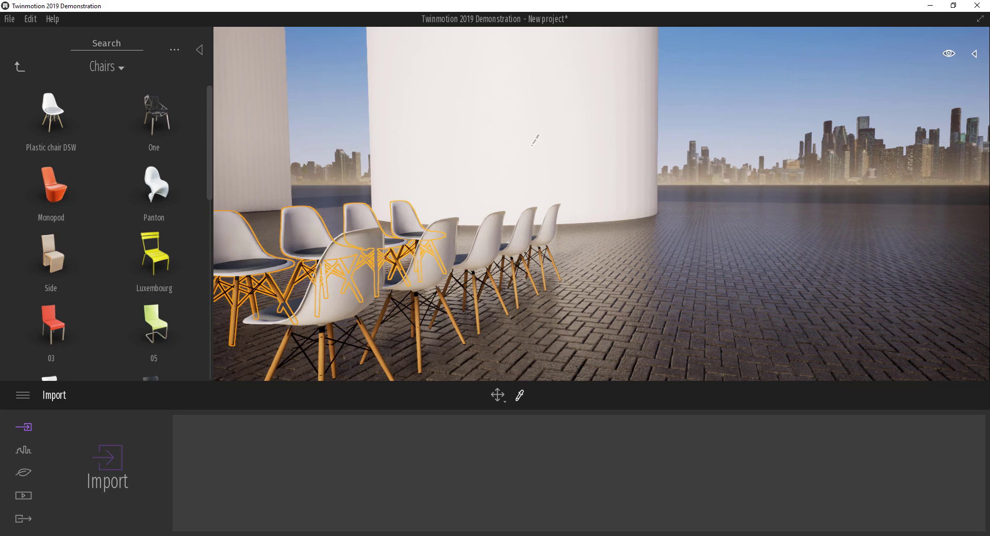
{"action": "left_click", "coordinate": [576, 124]}
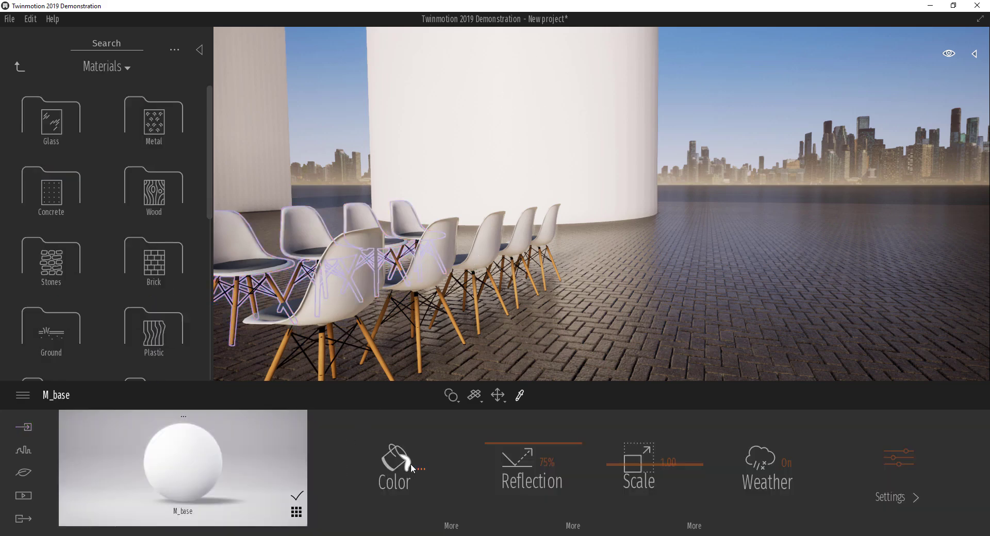
{"action": "mouse_move", "coordinate": [533, 442]}
{"action": "left_mouse_down"}
{"action": "mouse_move", "coordinate": [540, 483]}
{"action": "mouse_move", "coordinate": [543, 445]}
{"action": "mouse_move", "coordinate": [543, 483]}
{"action": "mouse_move", "coordinate": [545, 453]}
{"action": "left_mouse_up"}
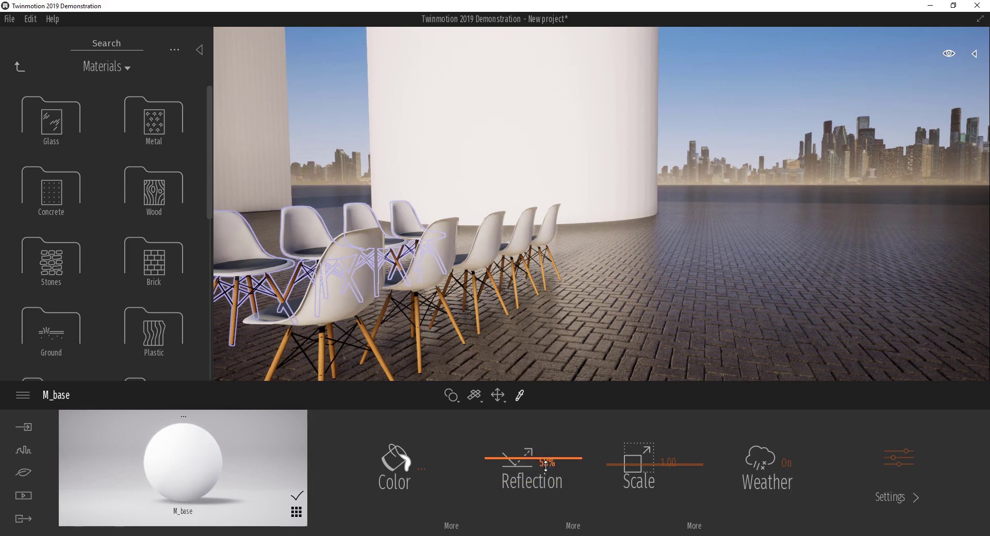
{"action": "left_click_drag", "start_coordinate": [546, 466], "coordinate": [545, 469]}
{"action": "left_click_drag", "start_coordinate": [640, 466], "coordinate": [637, 469]}
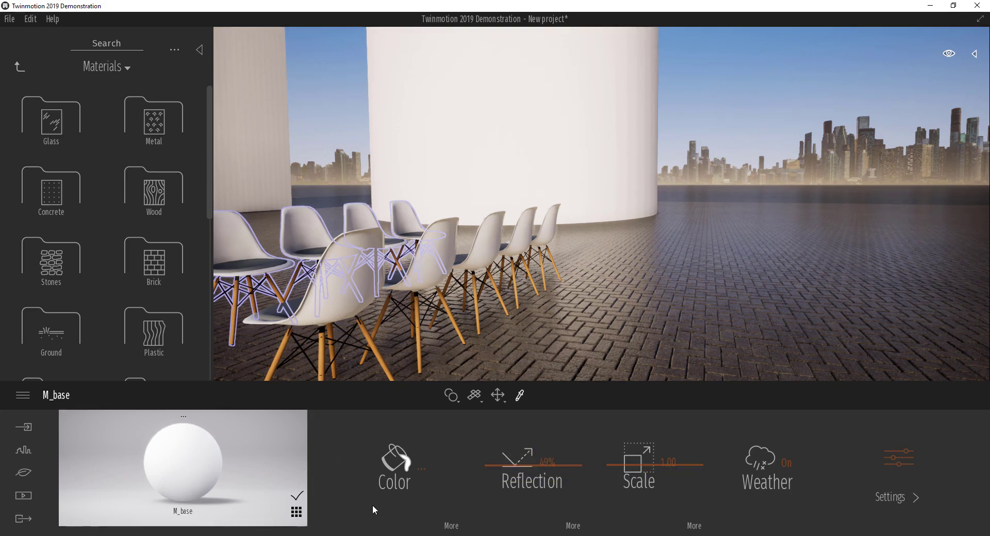
Change the cylinder's base material colour to pinkish red FF4A73.
{"action": "left_click", "coordinate": [422, 470]}
{"action": "mouse_move", "coordinate": [434, 258]}
{"action": "left_mouse_down"}
{"action": "mouse_move", "coordinate": [453, 256]}
{"action": "mouse_move", "coordinate": [438, 248]}
{"action": "mouse_move", "coordinate": [448, 250]}
{"action": "left_mouse_up"}
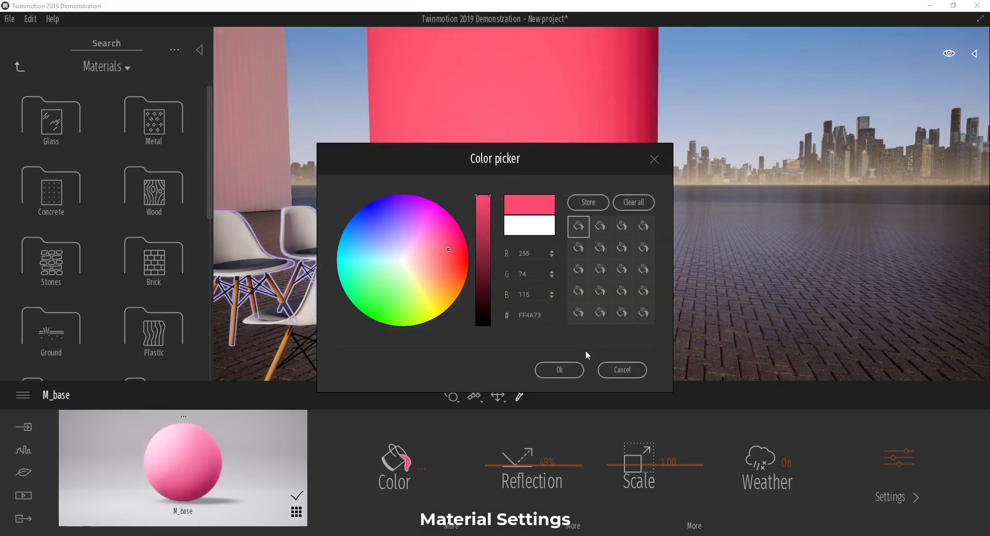
{"action": "left_click", "coordinate": [558, 370]}
Sample the brick paving's ground material and enlarge its texture scale to 2.58.
{"action": "key", "text": "Up"}
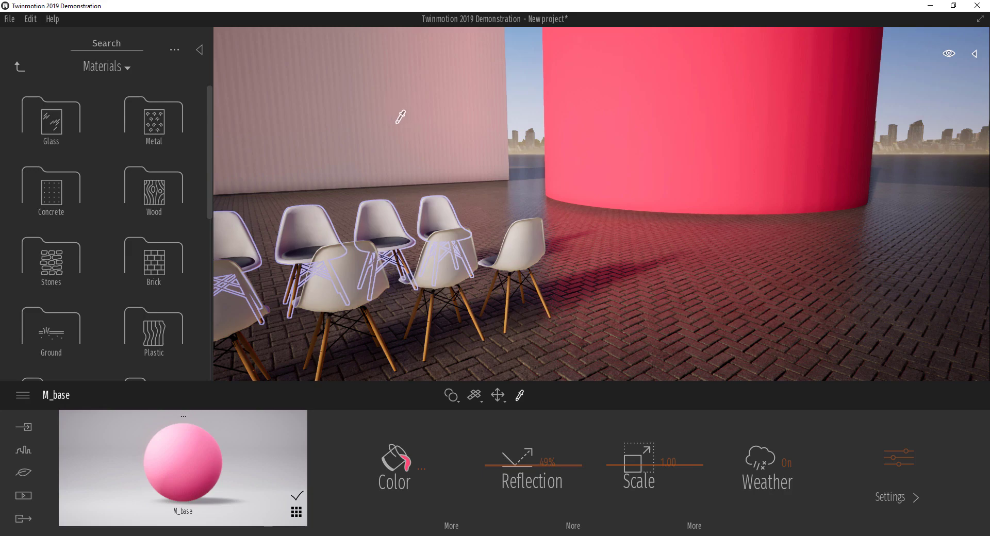
{"action": "key", "text": "Right"}
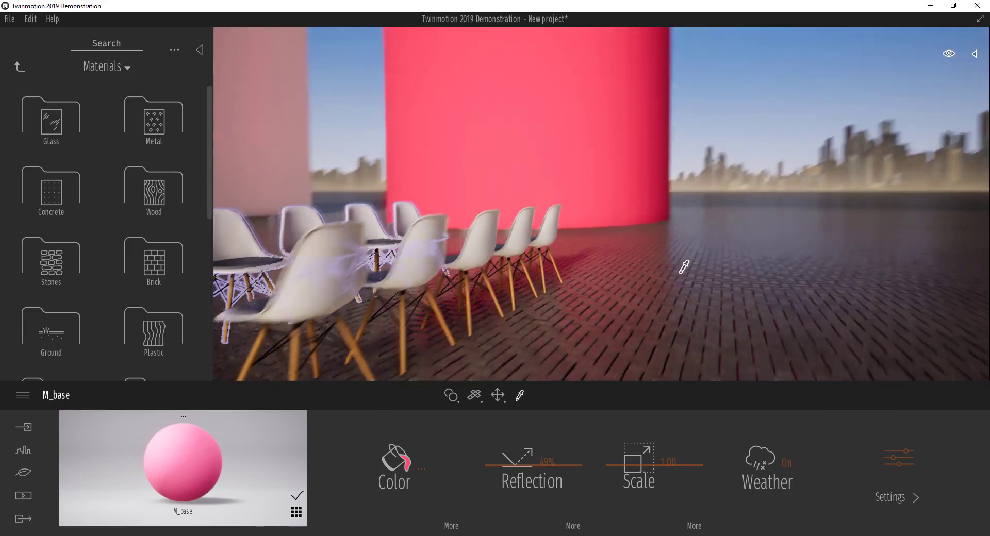
{"action": "middle_click_drag", "start_coordinate": [675, 275], "coordinate": [674, 298], "text": "shift"}
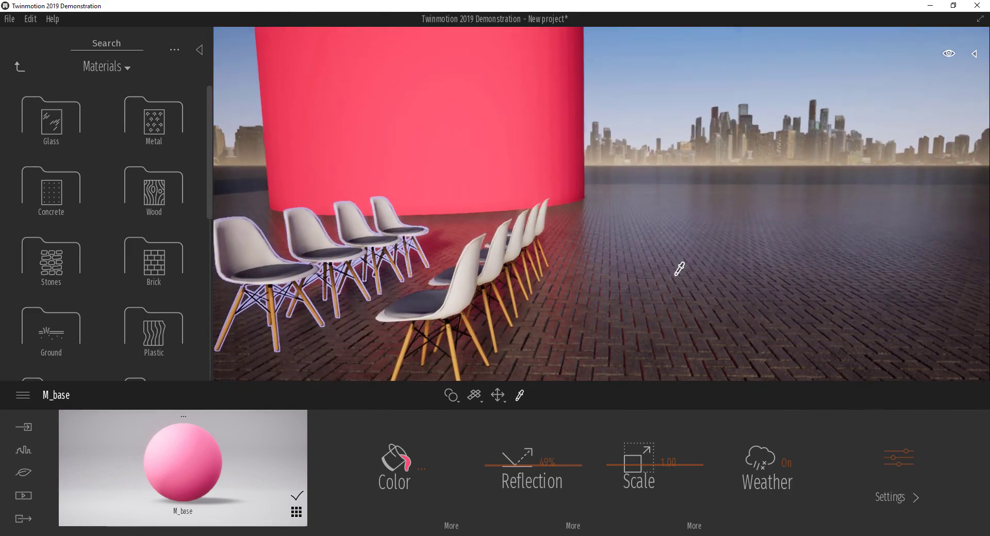
{"action": "left_click", "coordinate": [662, 302]}
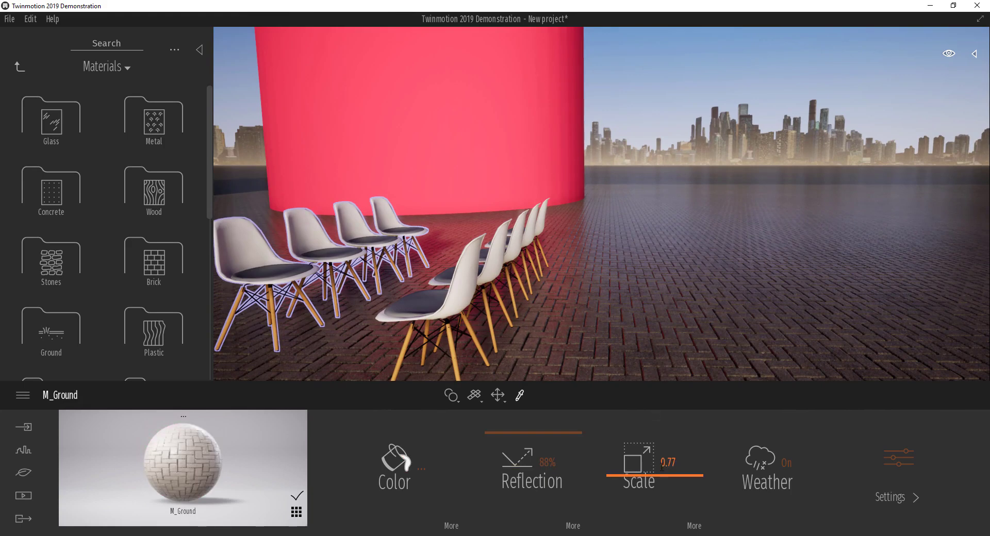
{"action": "left_click_drag", "start_coordinate": [663, 480], "coordinate": [681, 467]}
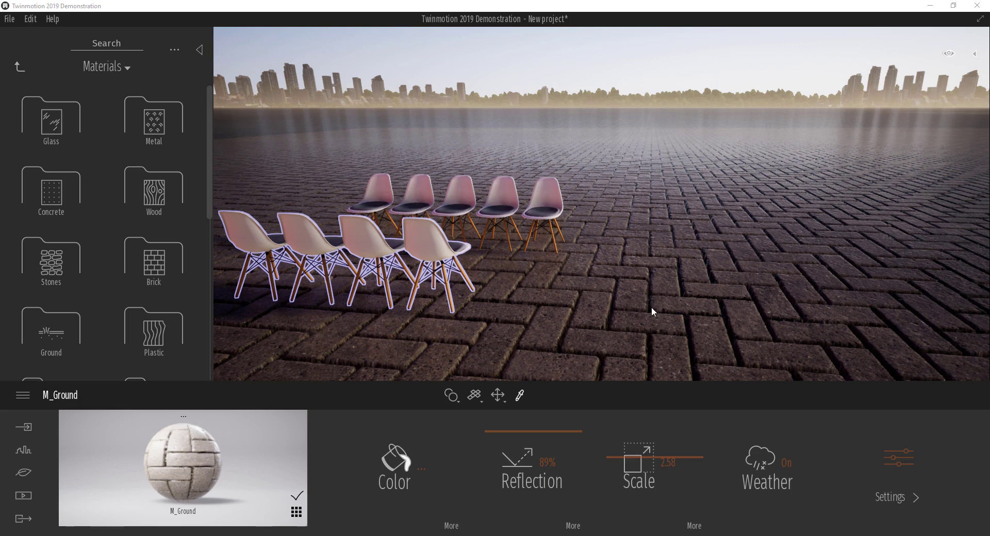
{"action": "middle_click_drag", "start_coordinate": [654, 318], "coordinate": [639, 303]}
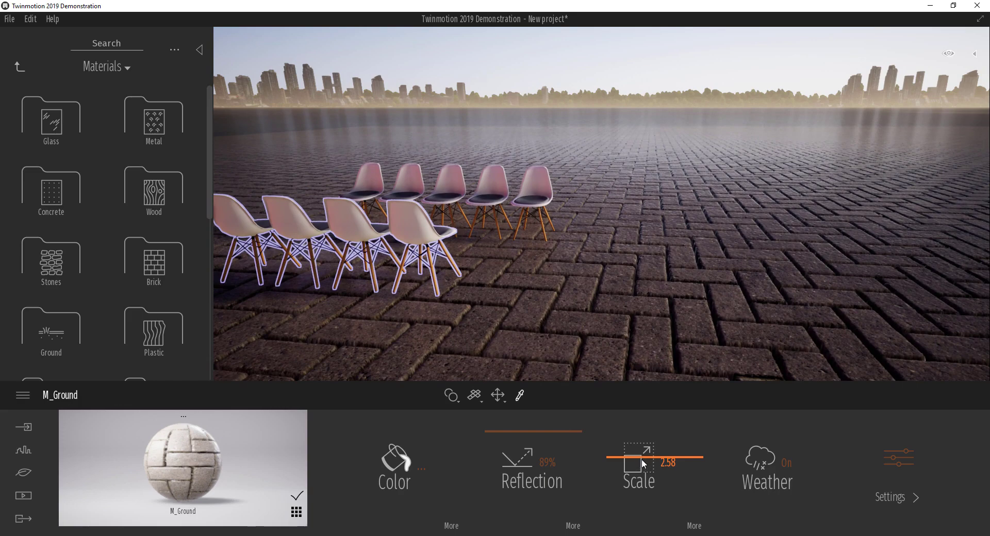
{"action": "left_click_drag", "start_coordinate": [644, 464], "coordinate": [644, 458]}
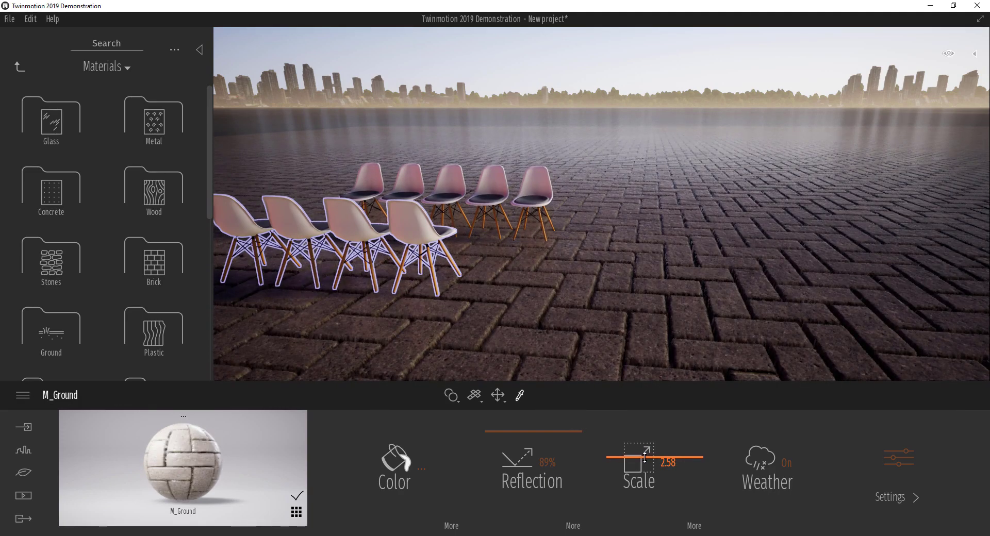
{"action": "left_click", "coordinate": [422, 470]}
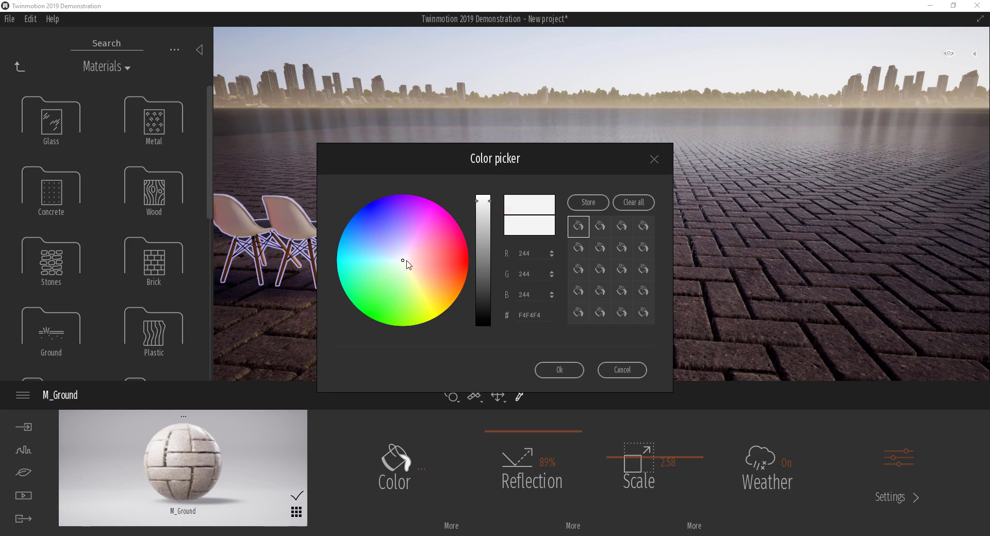
{"action": "mouse_move", "coordinate": [405, 261]}
{"action": "left_mouse_down"}
{"action": "mouse_move", "coordinate": [458, 282]}
{"action": "mouse_move", "coordinate": [442, 253]}
{"action": "mouse_move", "coordinate": [424, 252]}
{"action": "mouse_move", "coordinate": [402, 283]}
{"action": "mouse_move", "coordinate": [363, 273]}
{"action": "mouse_move", "coordinate": [346, 250]}
{"action": "mouse_move", "coordinate": [370, 227]}
{"action": "mouse_move", "coordinate": [382, 278]}
{"action": "mouse_move", "coordinate": [397, 263]}
{"action": "left_mouse_up"}
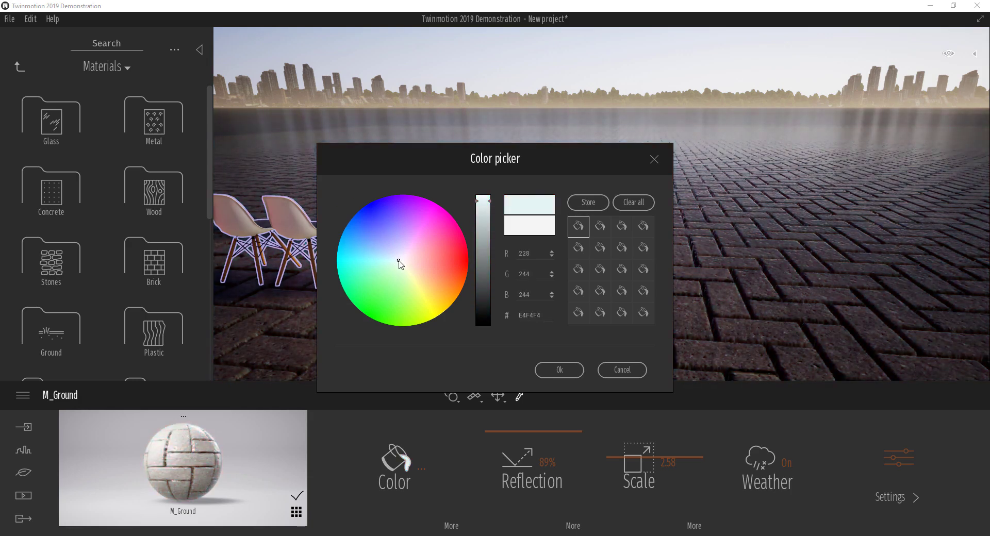
{"action": "left_click", "coordinate": [629, 371]}
In the ground material's advanced settings, set bump to 96% and metallicness to 0%, with glow at 0%.
{"action": "middle_click_drag", "start_coordinate": [720, 271], "coordinate": [736, 280]}
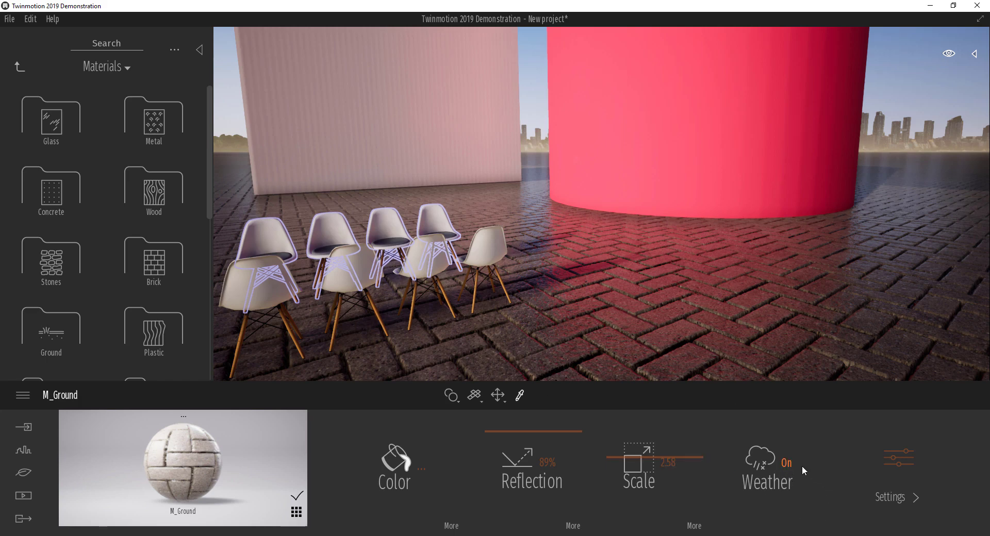
{"action": "left_click", "coordinate": [498, 396]}
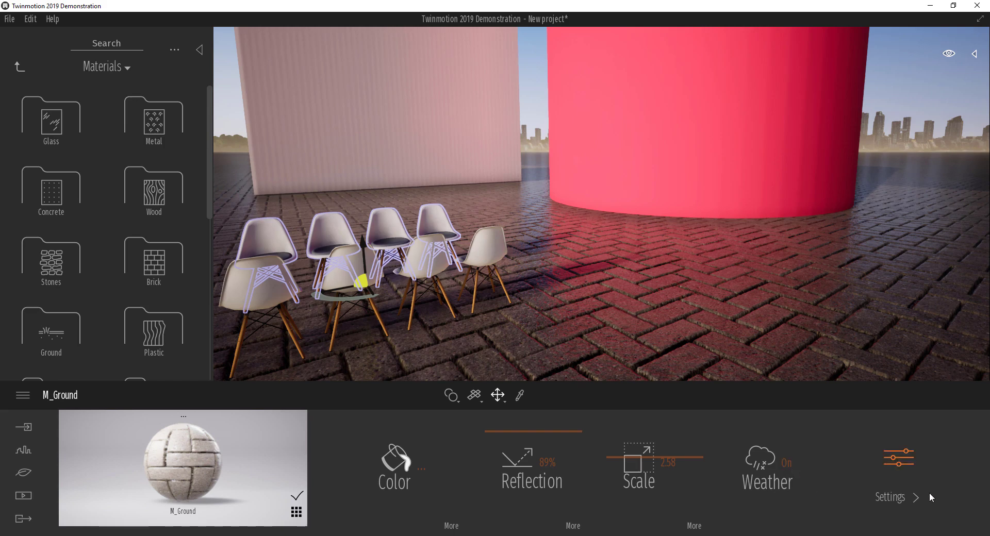
{"action": "left_click", "coordinate": [904, 499]}
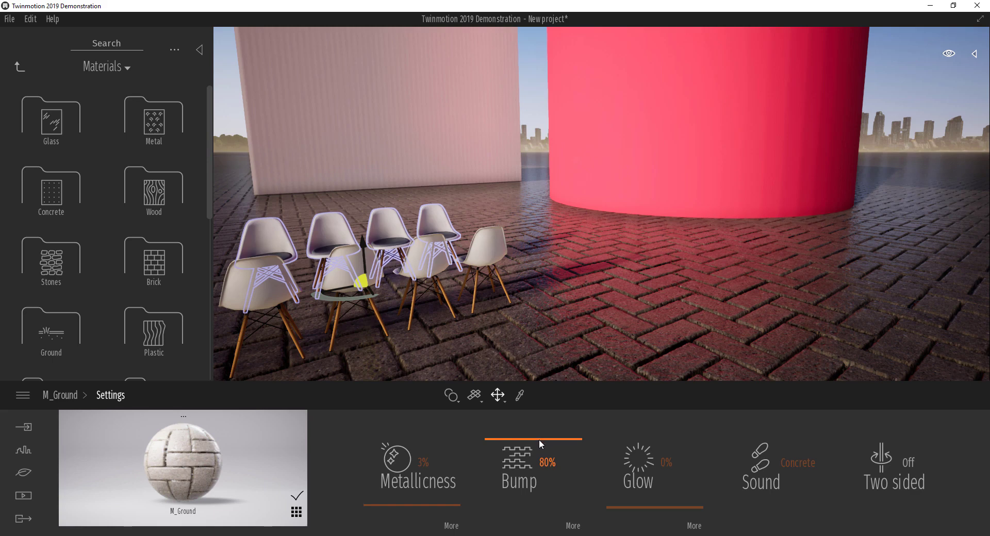
{"action": "left_click_drag", "start_coordinate": [539, 439], "coordinate": [560, 533]}
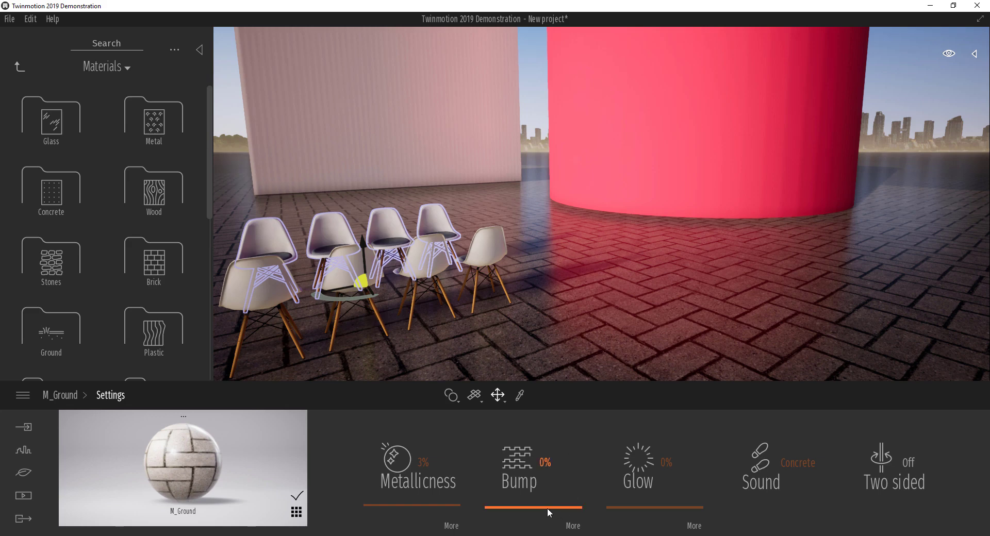
{"action": "left_click_drag", "start_coordinate": [546, 509], "coordinate": [539, 426]}
{"action": "left_click_drag", "start_coordinate": [426, 505], "coordinate": [453, 519]}
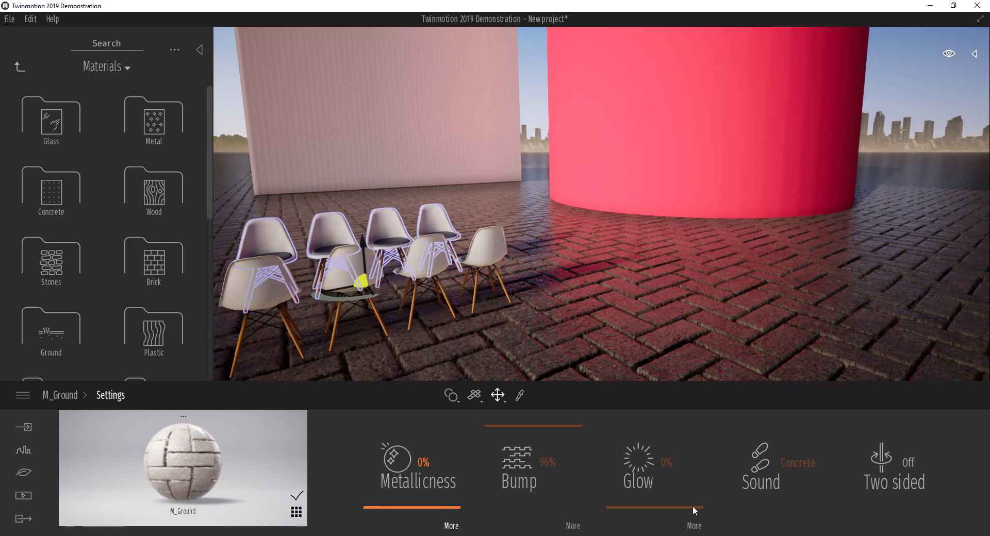
{"action": "left_click_drag", "start_coordinate": [674, 509], "coordinate": [696, 514]}
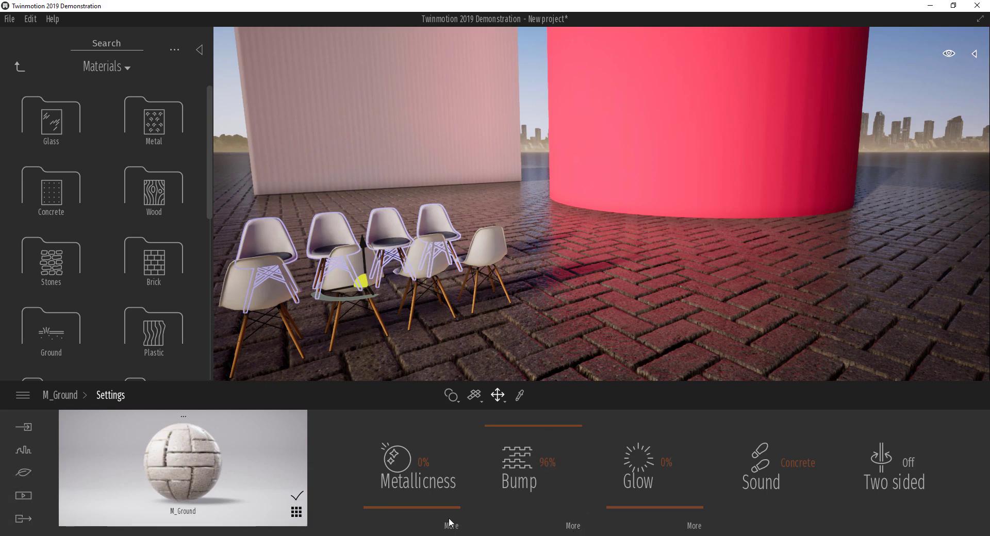
Examine the bump texture options of the ground material, and return to its main properties.
{"action": "left_click", "coordinate": [573, 527]}
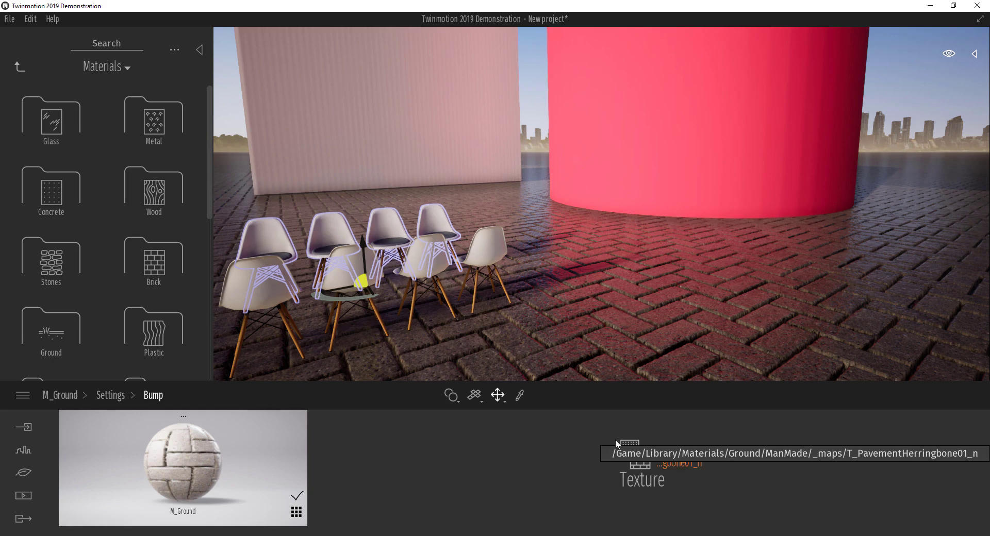
{"action": "left_click", "coordinate": [678, 465]}
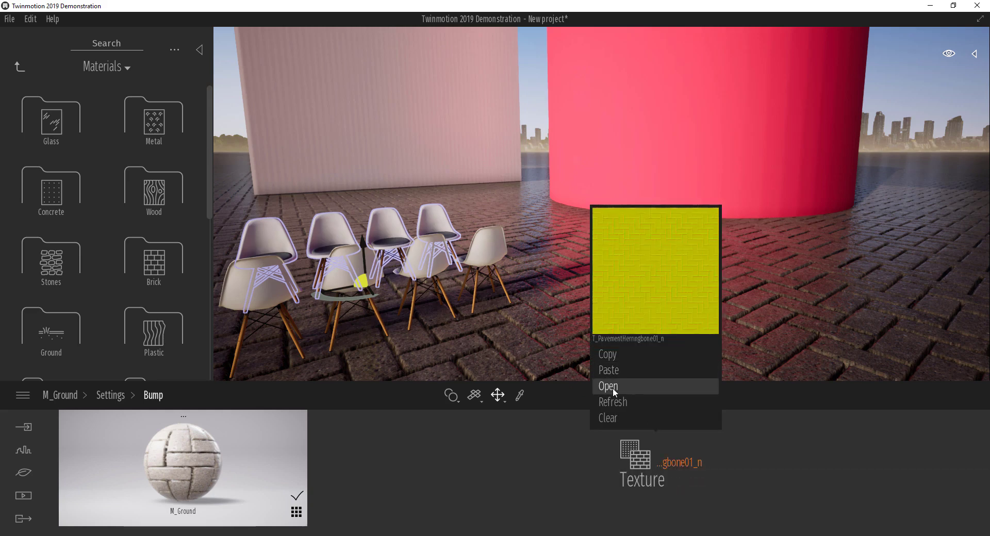
{"action": "left_click", "coordinate": [107, 396]}
{"action": "left_click", "coordinate": [64, 396]}
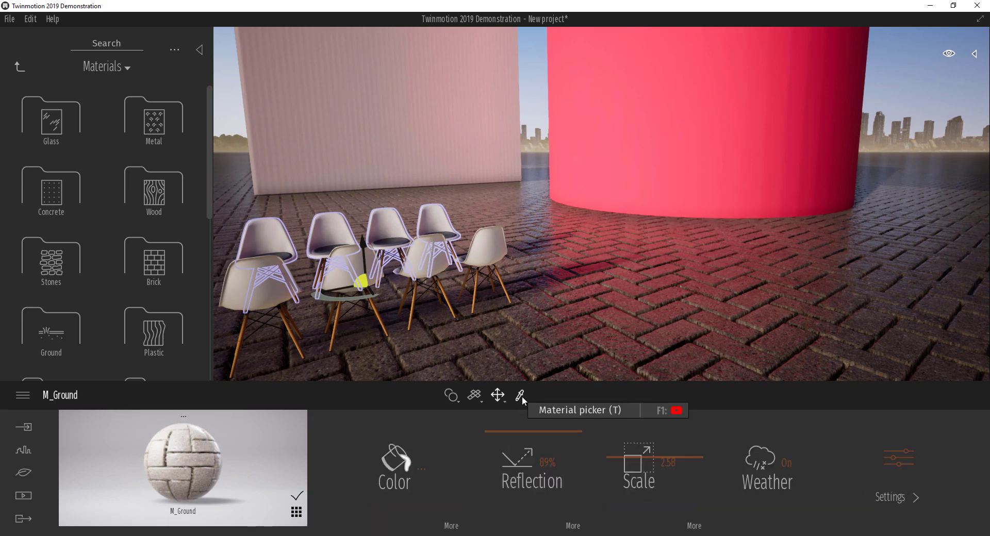
Sample the chairs' plastic shell material, recolour it to pink FF67CD, and set its reflection to 43%.
{"action": "left_click", "coordinate": [520, 396]}
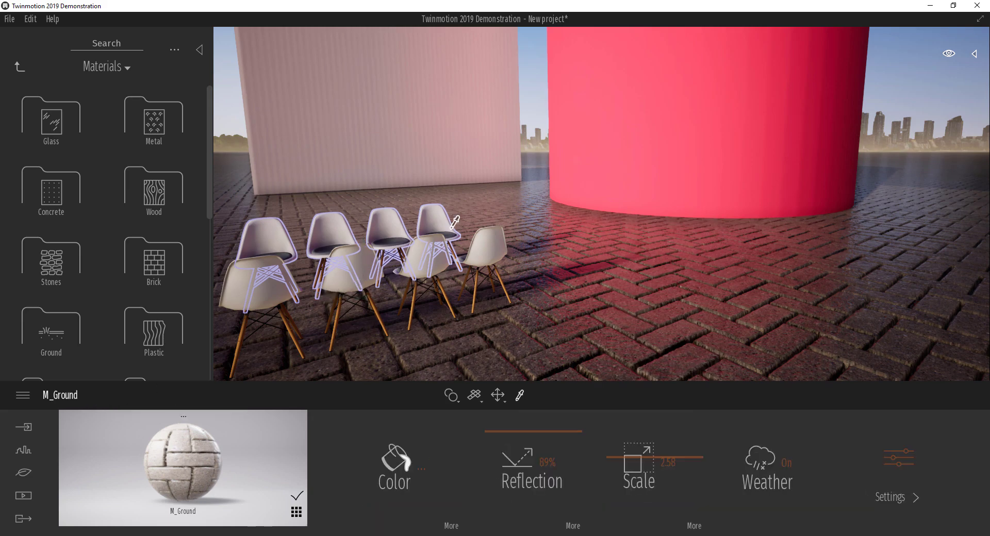
{"action": "left_click", "coordinate": [391, 217]}
{"action": "left_click", "coordinate": [459, 464]}
{"action": "left_click", "coordinate": [410, 258]}
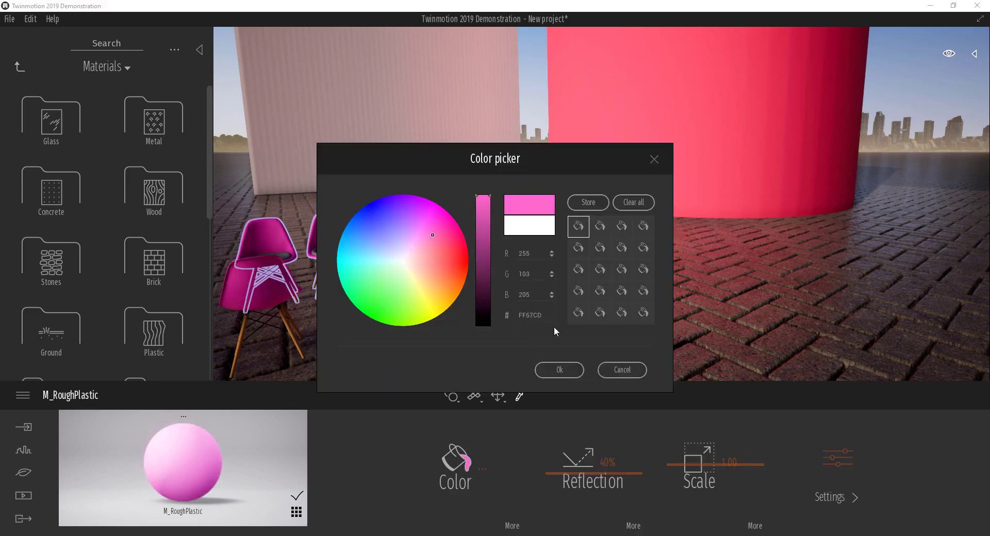
{"action": "left_click", "coordinate": [564, 369]}
{"action": "left_click_drag", "start_coordinate": [625, 465], "coordinate": [625, 482]}
Place Rock 1 from the library's vegetation and landscape rocks on the paving beside the chairs.
{"action": "left_click", "coordinate": [20, 66]}
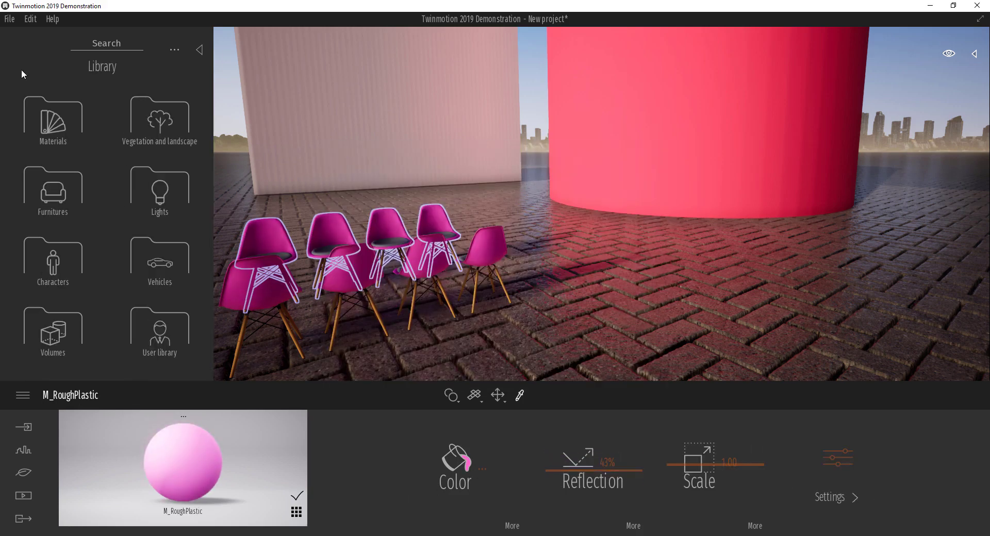
{"action": "left_click", "coordinate": [174, 118]}
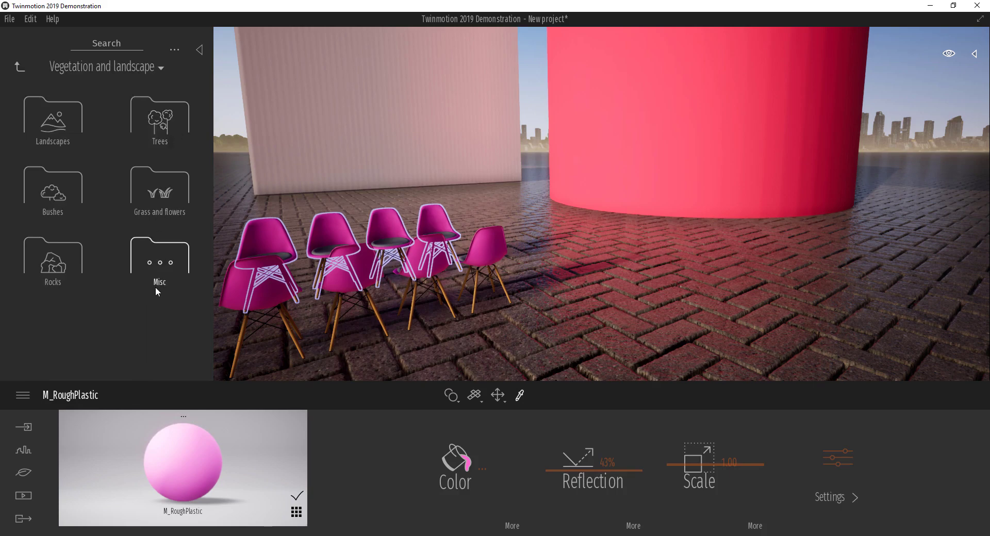
{"action": "left_click", "coordinate": [113, 298]}
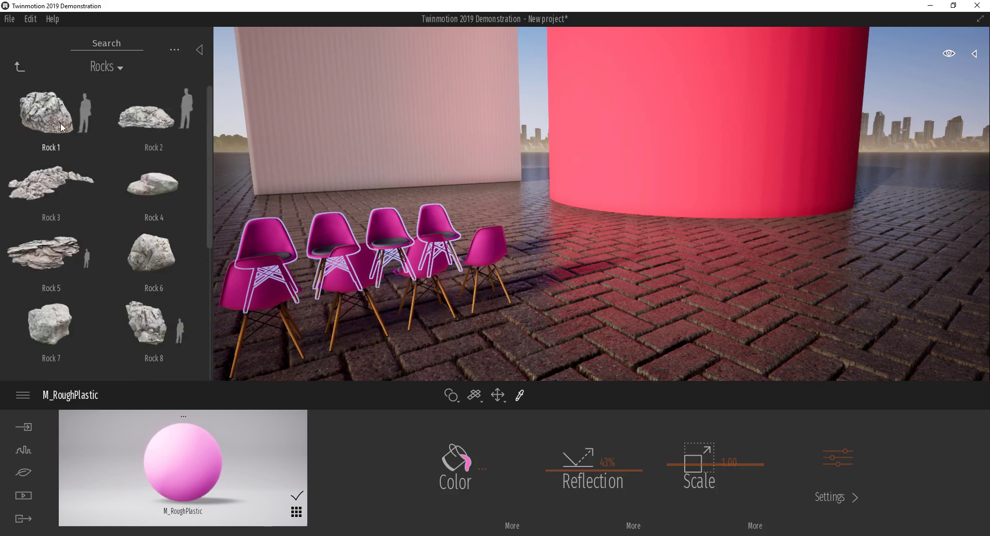
{"action": "left_click_drag", "start_coordinate": [635, 289], "coordinate": [644, 271]}
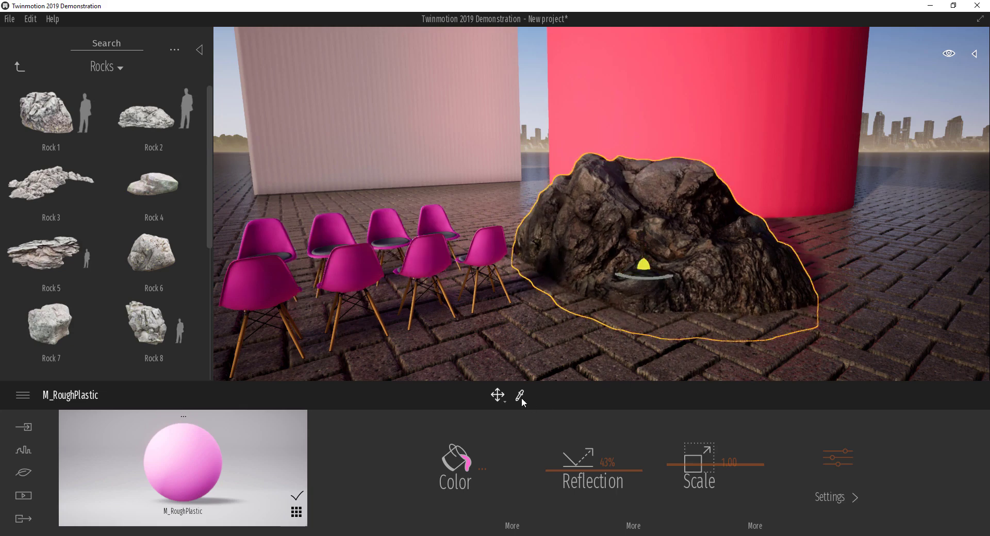
Try to recolour the rock by sampling it with the material picker, and cancel the colour change.
{"action": "left_click", "coordinate": [519, 396]}
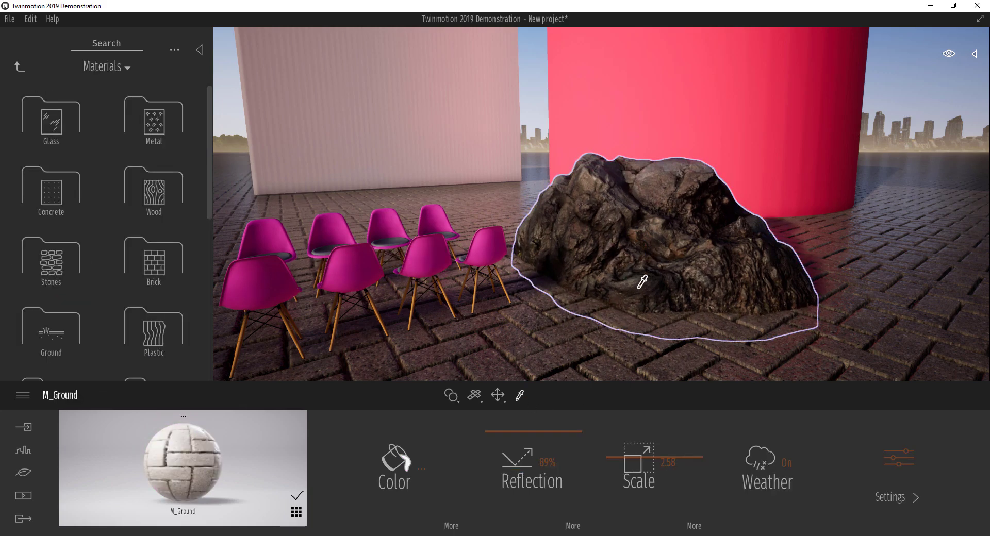
{"action": "left_click", "coordinate": [422, 469]}
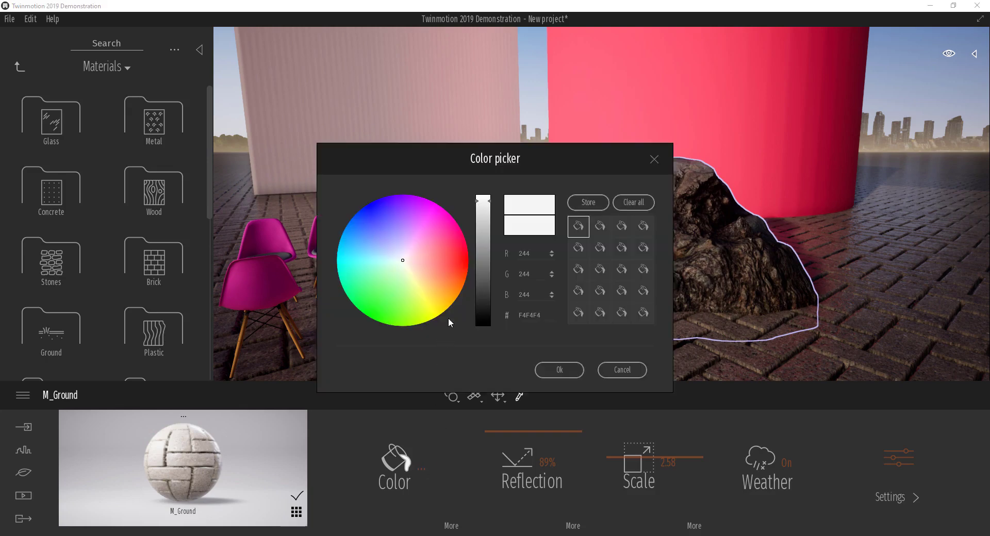
{"action": "mouse_move", "coordinate": [416, 257]}
{"action": "left_mouse_down"}
{"action": "mouse_move", "coordinate": [425, 246]}
{"action": "mouse_move", "coordinate": [413, 276]}
{"action": "mouse_move", "coordinate": [434, 280]}
{"action": "left_mouse_up"}
{"action": "left_click", "coordinate": [394, 283]}
{"action": "left_click", "coordinate": [630, 371]}
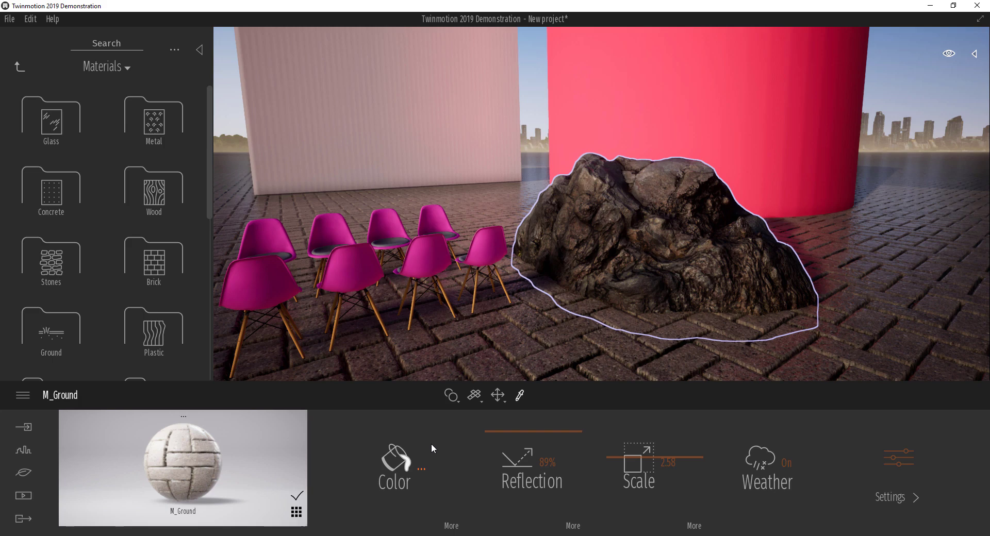
Sample the chair cushions' cotton fabric, recolour it to blue-violet, and return to the library's main categories.
{"action": "left_click", "coordinate": [324, 252]}
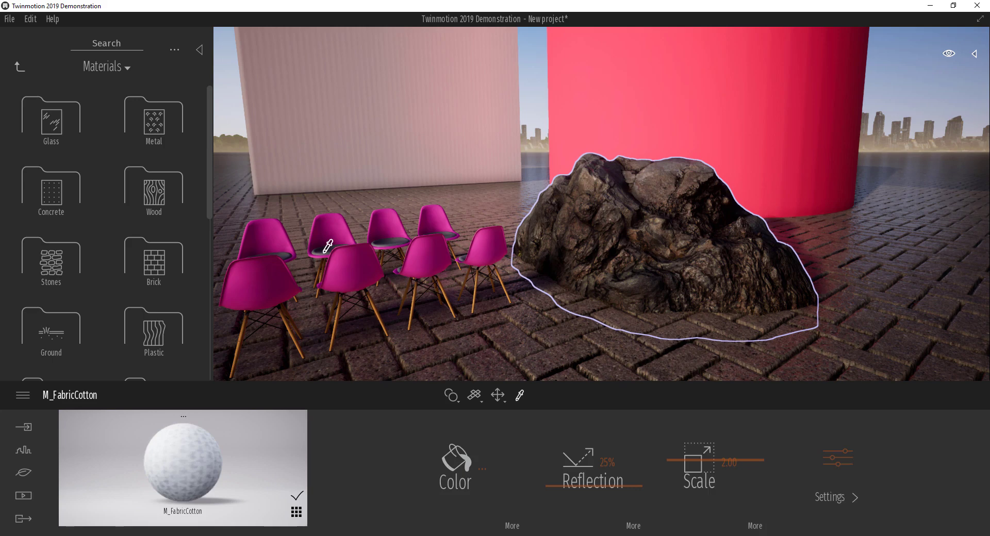
{"action": "left_click", "coordinate": [466, 465]}
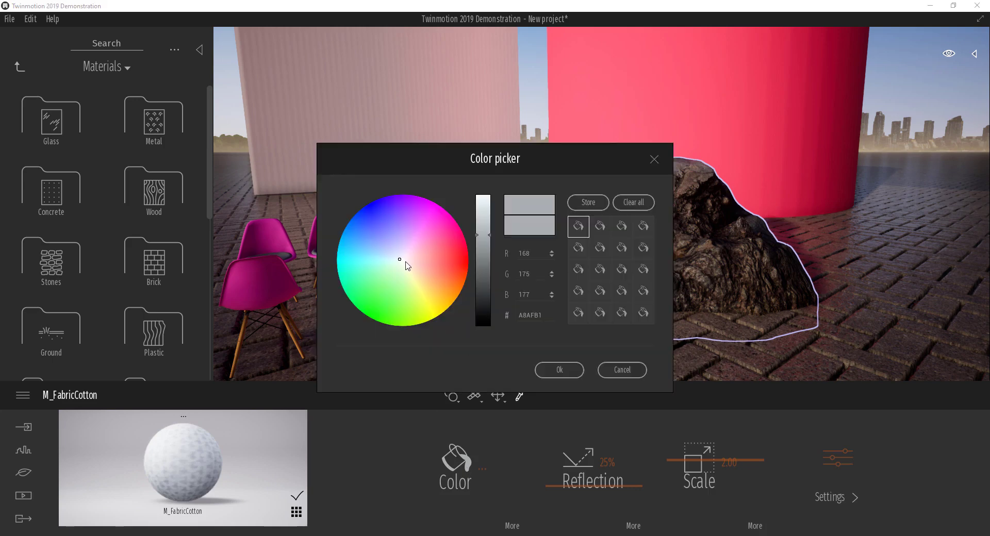
{"action": "mouse_move", "coordinate": [420, 262]}
{"action": "left_mouse_down"}
{"action": "mouse_move", "coordinate": [464, 269]}
{"action": "mouse_move", "coordinate": [390, 227]}
{"action": "left_mouse_up"}
{"action": "left_click", "coordinate": [561, 370]}
{"action": "left_click", "coordinate": [20, 69]}
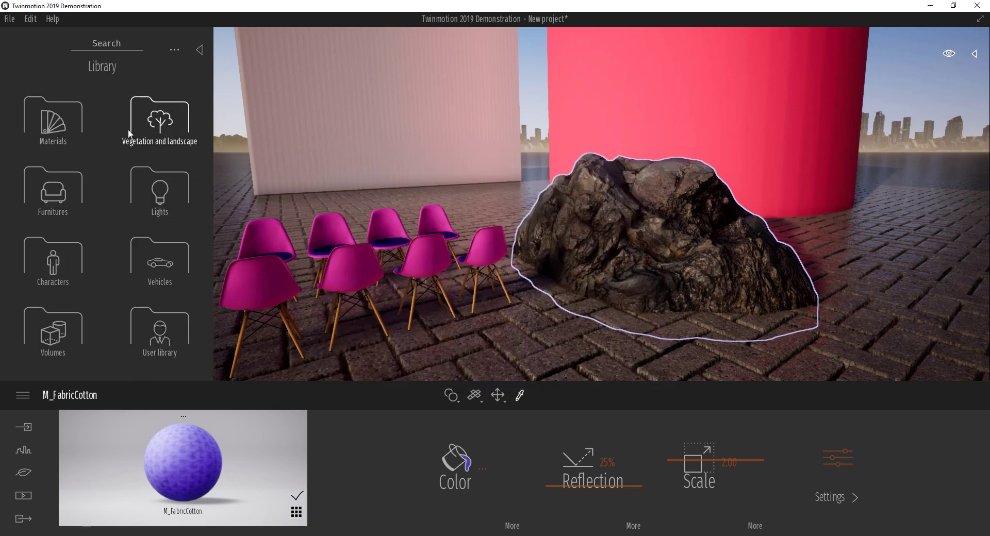
Examine the contents of the library's object categories, including characters, vehicles, furniture particles, decals and volumes, and return to the main categories.
{"action": "left_click", "coordinate": [128, 129]}
{"action": "left_click", "coordinate": [26, 71]}
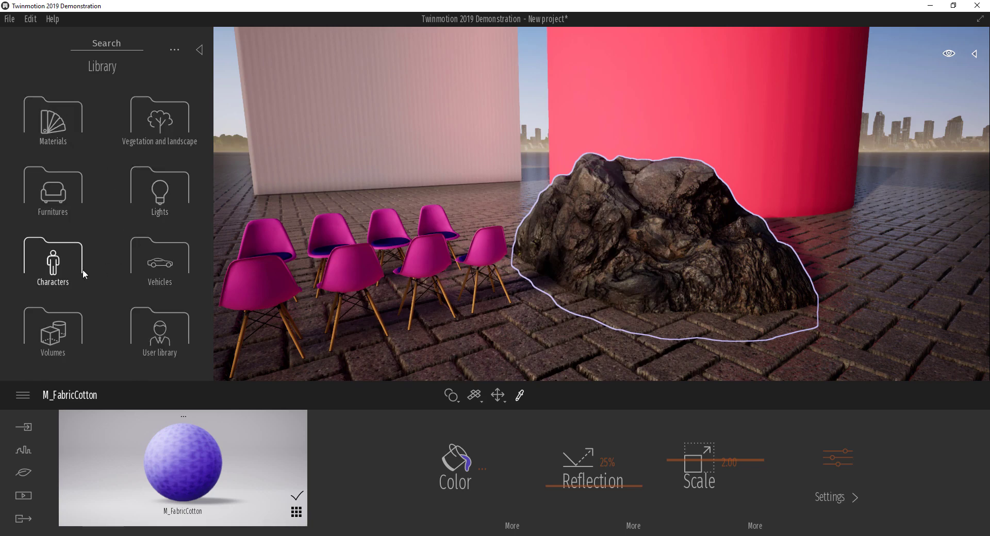
{"action": "left_click", "coordinate": [140, 264]}
{"action": "left_click", "coordinate": [36, 71]}
{"action": "left_click", "coordinate": [68, 265]}
{"action": "left_click", "coordinate": [22, 66]}
{"action": "left_click", "coordinate": [64, 197]}
{"action": "left_click", "coordinate": [67, 248]}
{"action": "left_click", "coordinate": [20, 65]}
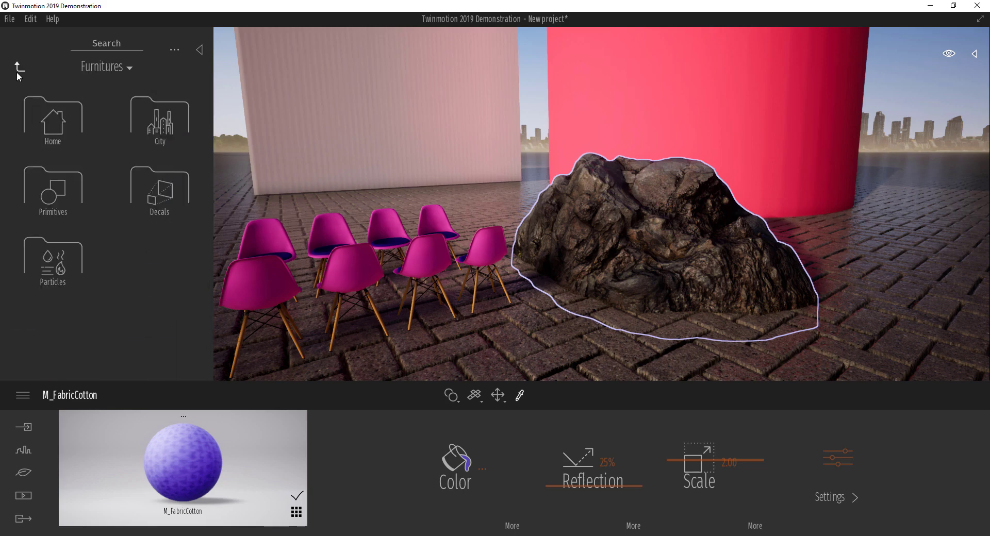
{"action": "left_click", "coordinate": [154, 181]}
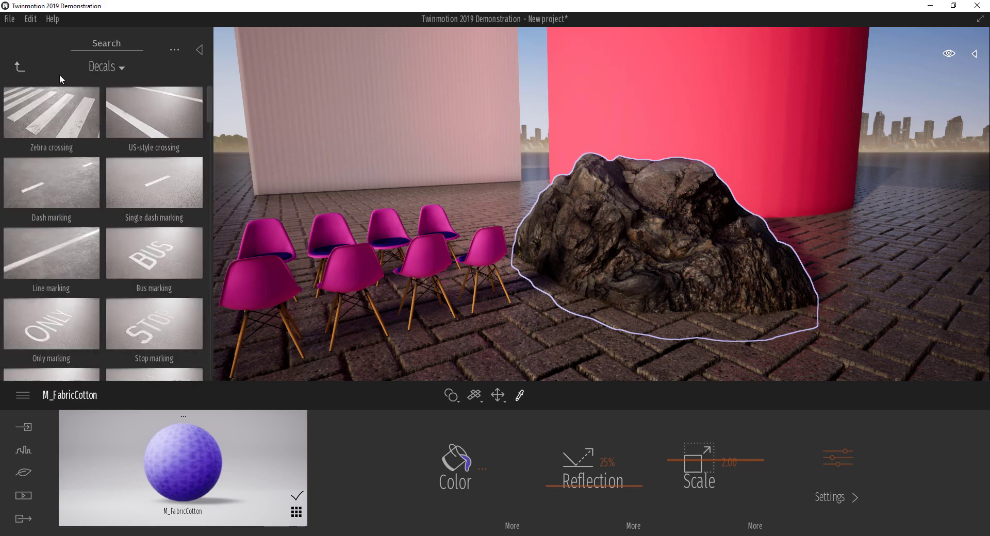
{"action": "left_click", "coordinate": [20, 65]}
{"action": "left_click", "coordinate": [21, 68]}
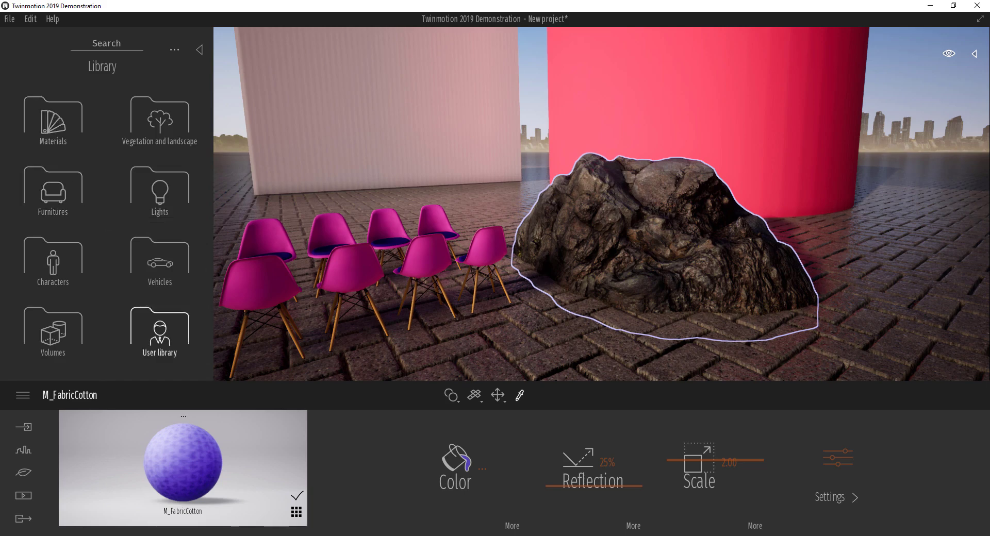
{"action": "left_click", "coordinate": [70, 315]}
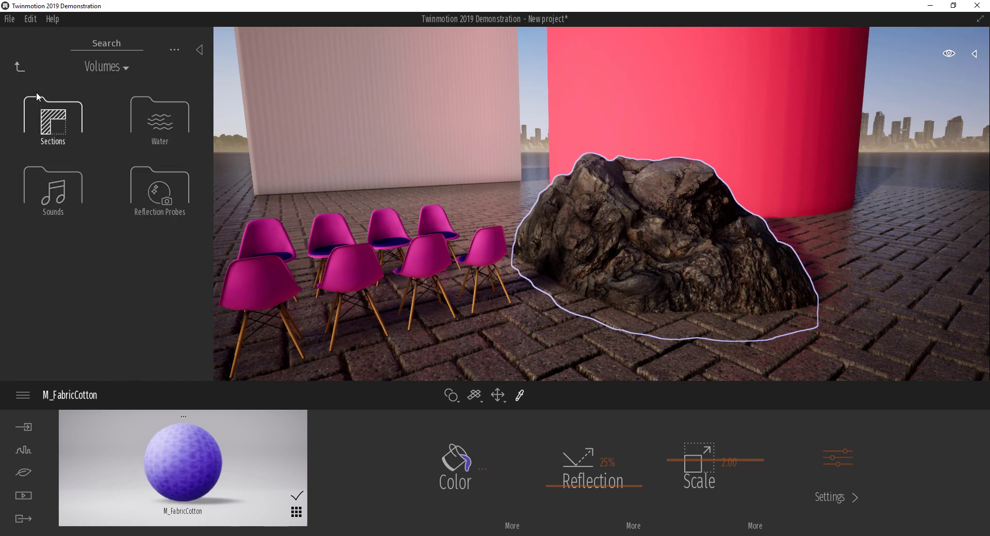
{"action": "left_click", "coordinate": [24, 68]}
Place the Calm Forest B nature sound on the paving between the chairs and the rock, and adjust its position slightly.
{"action": "left_click", "coordinate": [497, 396]}
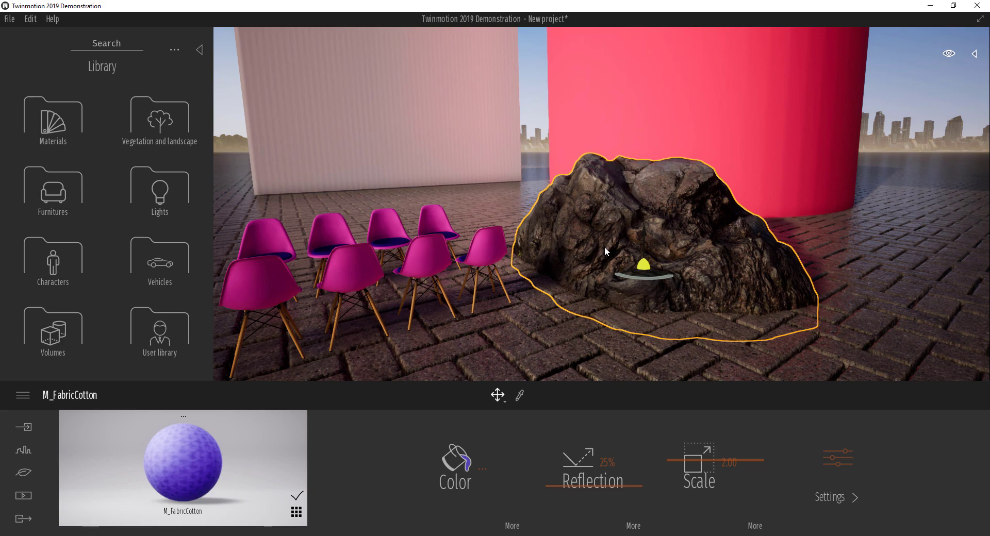
{"action": "left_click", "coordinate": [77, 317]}
{"action": "left_click", "coordinate": [73, 183]}
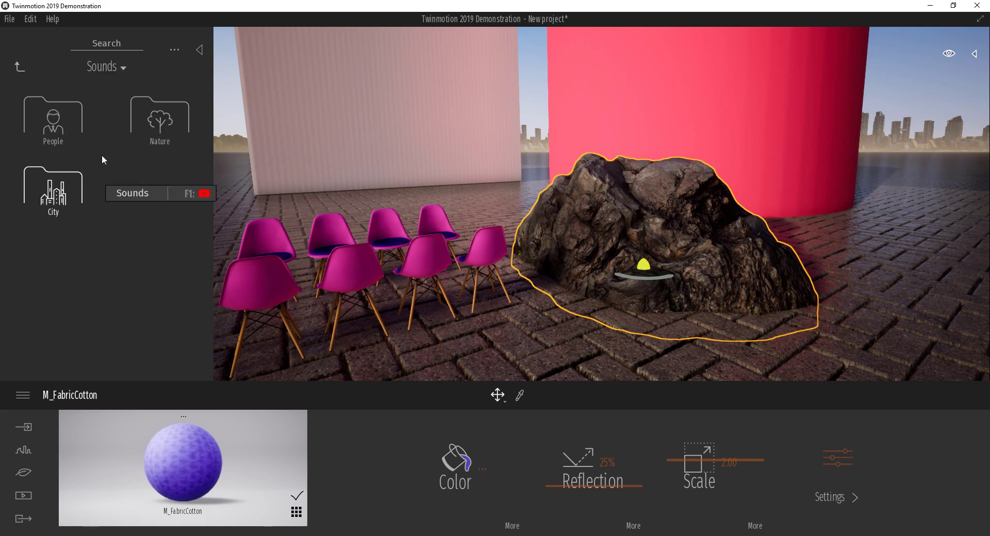
{"action": "left_click", "coordinate": [162, 121]}
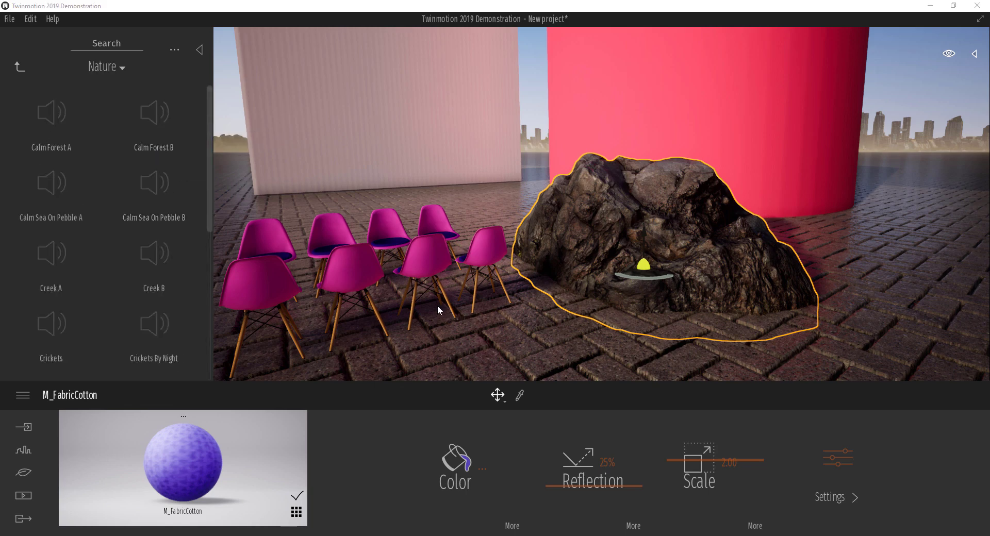
{"action": "left_click", "coordinate": [155, 111]}
{"action": "left_click_drag", "start_coordinate": [145, 111], "coordinate": [422, 204]}
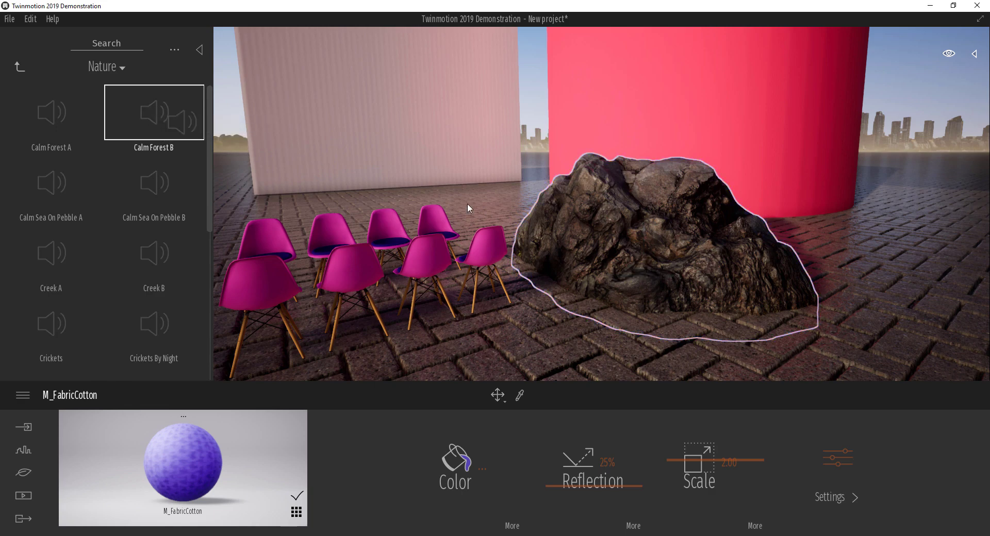
{"action": "left_click_drag", "start_coordinate": [515, 319], "coordinate": [521, 317]}
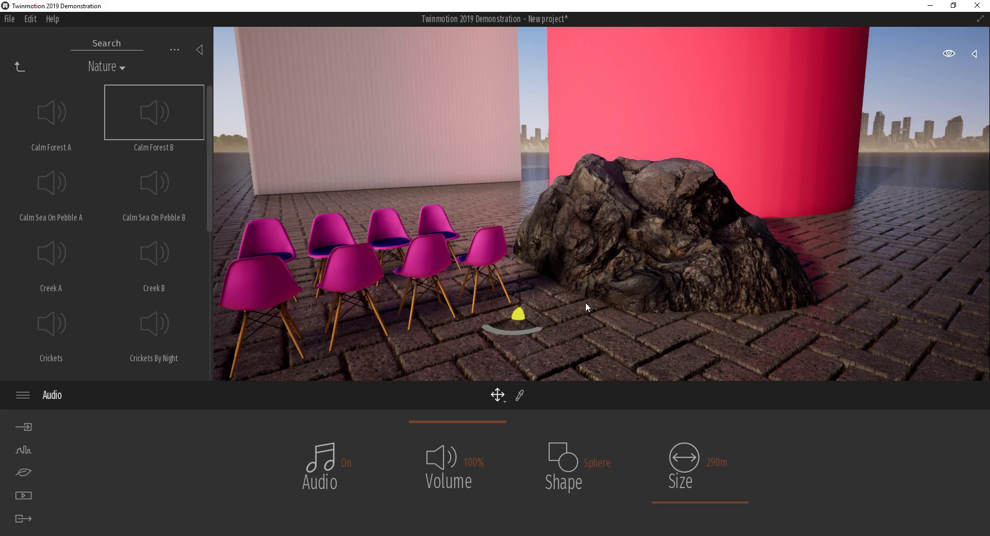
{"action": "left_click", "coordinate": [520, 317]}
{"action": "left_click_drag", "start_coordinate": [545, 303], "coordinate": [530, 326]}
{"action": "left_click", "coordinate": [477, 314]}
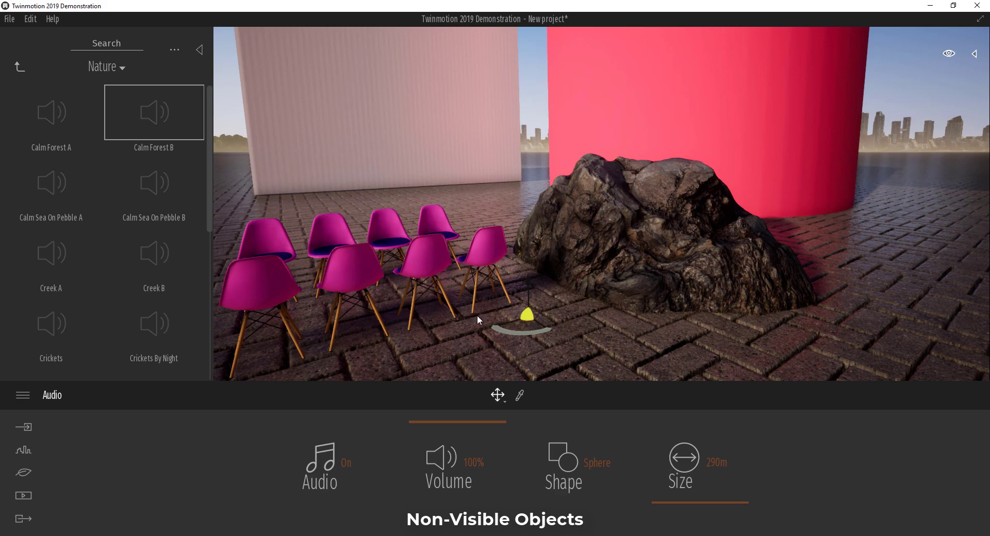
Show the scenegraph and toggle the Calm Forest B sound off and back on using its visibility and audio setting.
{"action": "left_click", "coordinate": [975, 54]}
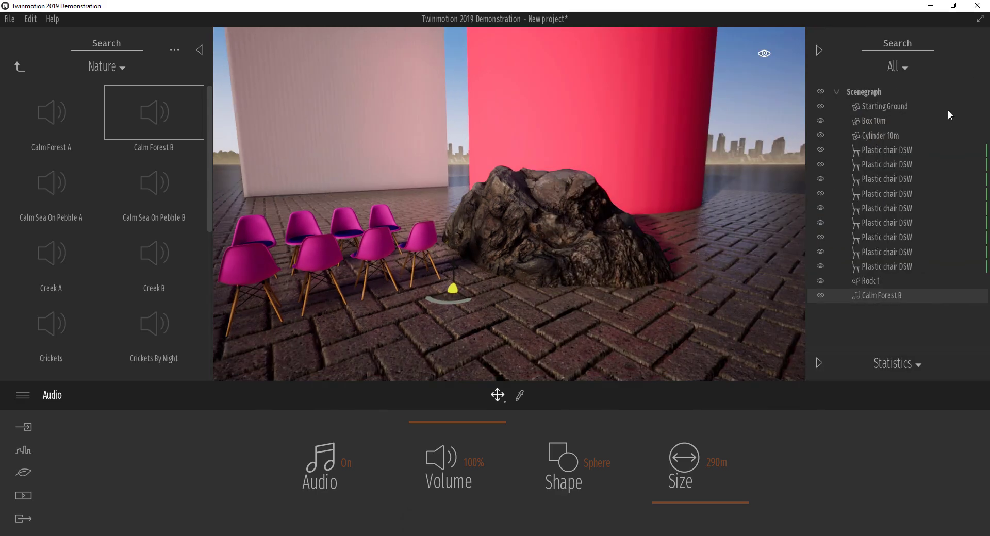
{"action": "left_click", "coordinate": [820, 295]}
{"action": "left_click", "coordinate": [820, 295]}
{"action": "left_click", "coordinate": [345, 464]}
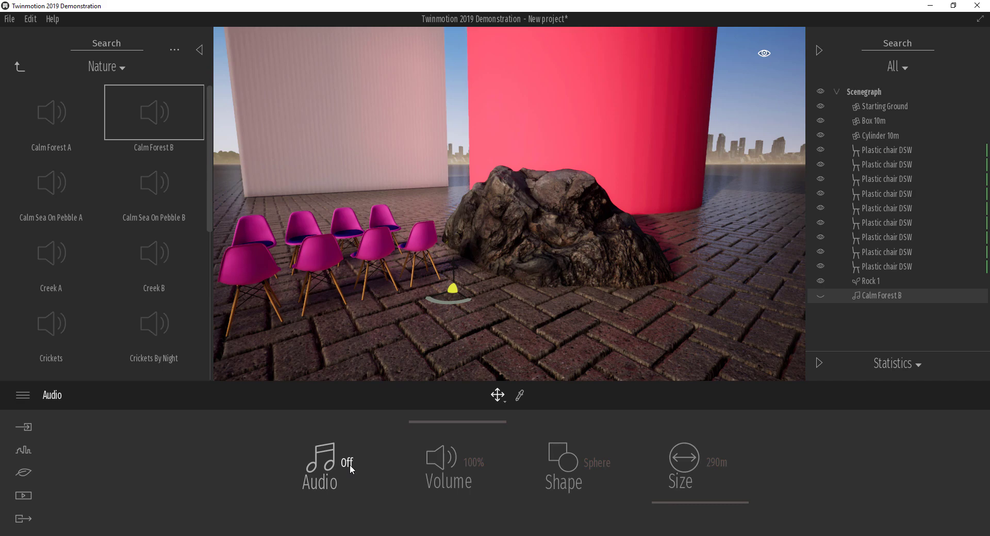
{"action": "left_click", "coordinate": [350, 465]}
Place a Section Cube from the library's volume sections on the paving in front of the cylinder.
{"action": "left_click", "coordinate": [23, 74]}
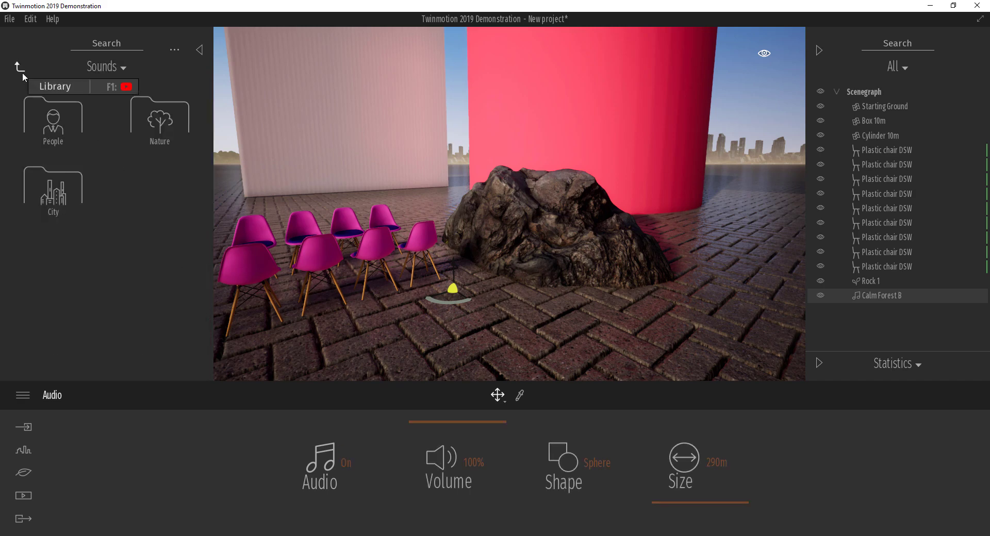
{"action": "left_click", "coordinate": [23, 72]}
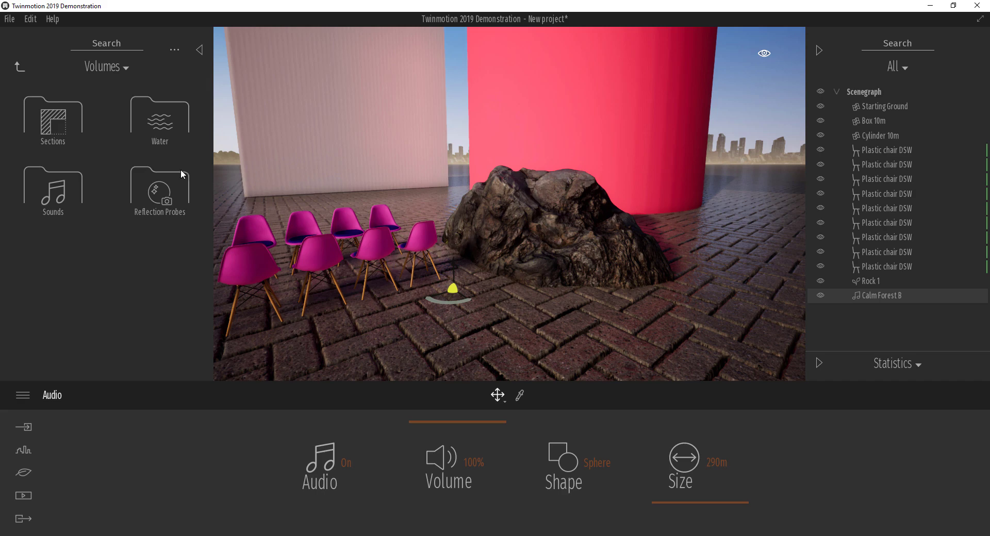
{"action": "left_click", "coordinate": [58, 121]}
{"action": "left_click_drag", "start_coordinate": [57, 134], "coordinate": [562, 215]}
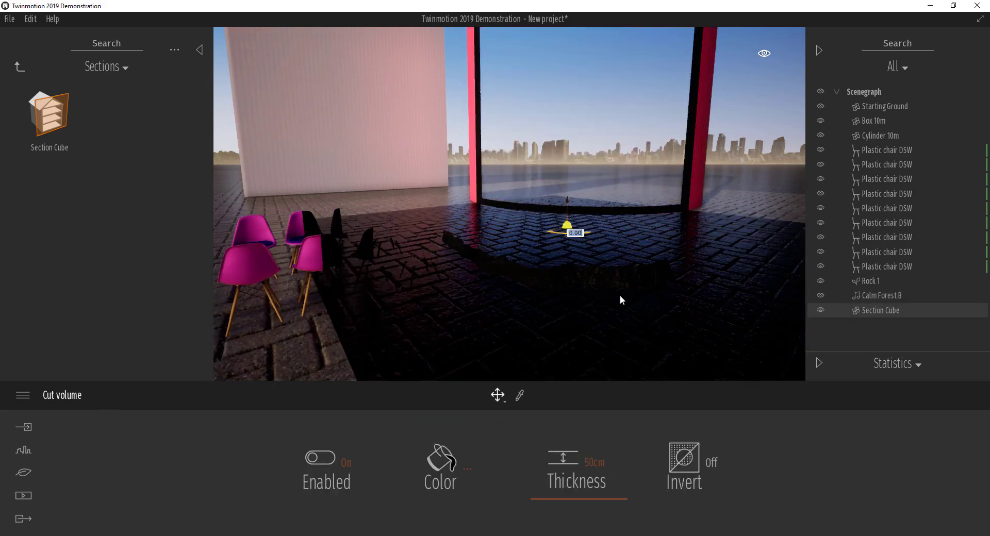
Raise the section cube above the ground so that it cuts only the upper part of the cylinder.
{"action": "left_click_drag", "start_coordinate": [570, 207], "coordinate": [599, 123]}
{"action": "scroll", "coordinate": [608, 175], "scroll_direction": "down", "scroll_amount": 3}
{"action": "scroll", "coordinate": [604, 175], "scroll_direction": "down", "scroll_amount": 5}
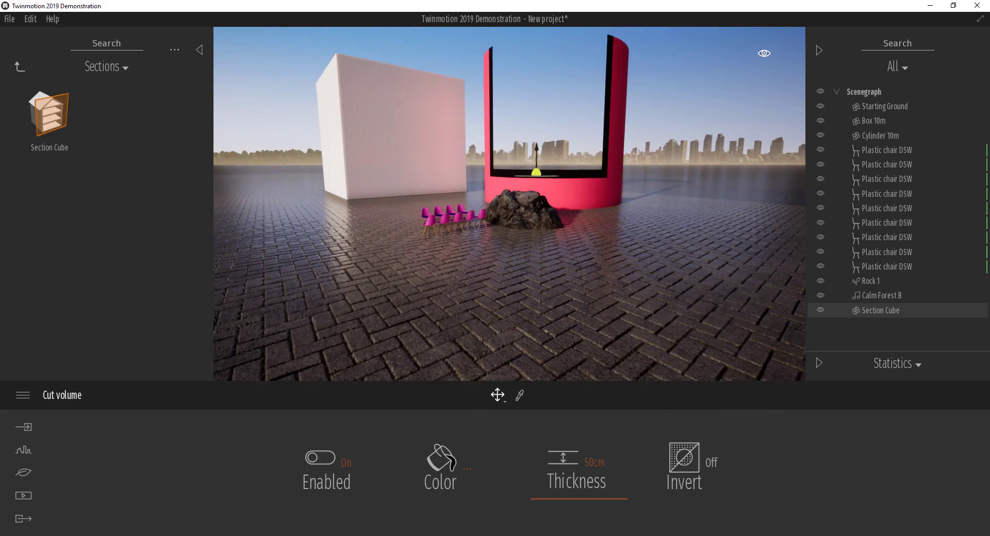
{"action": "middle_click_drag", "start_coordinate": [606, 176], "coordinate": [621, 163], "text": "shift"}
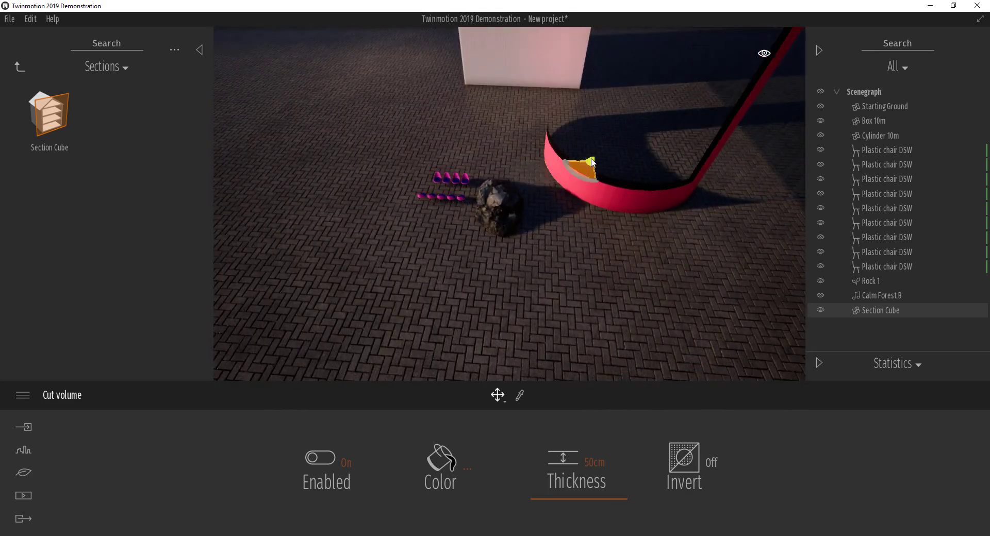